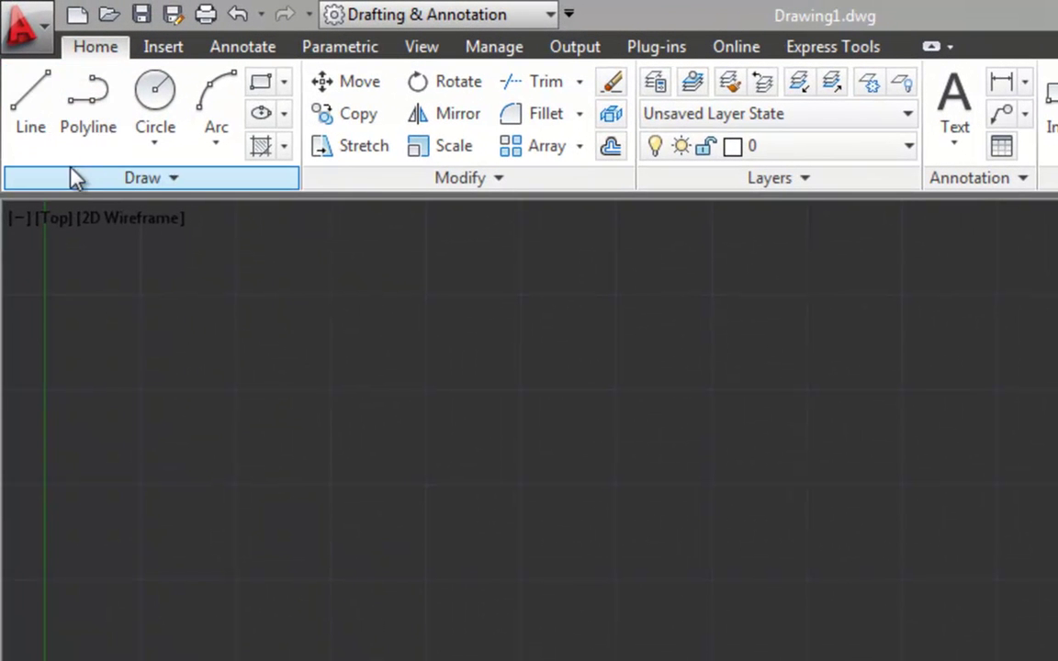
Start a new drawing from the SheetSets Architectural Imperial.dwt template and switch to model space.
click(34, 35)
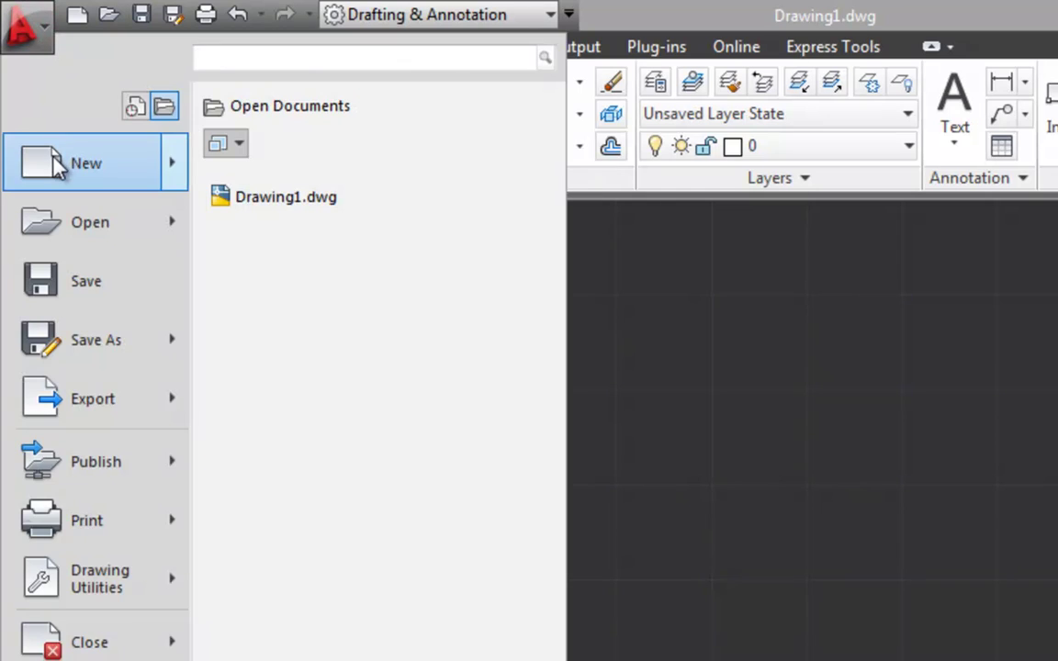
mouse_move(47, 140)
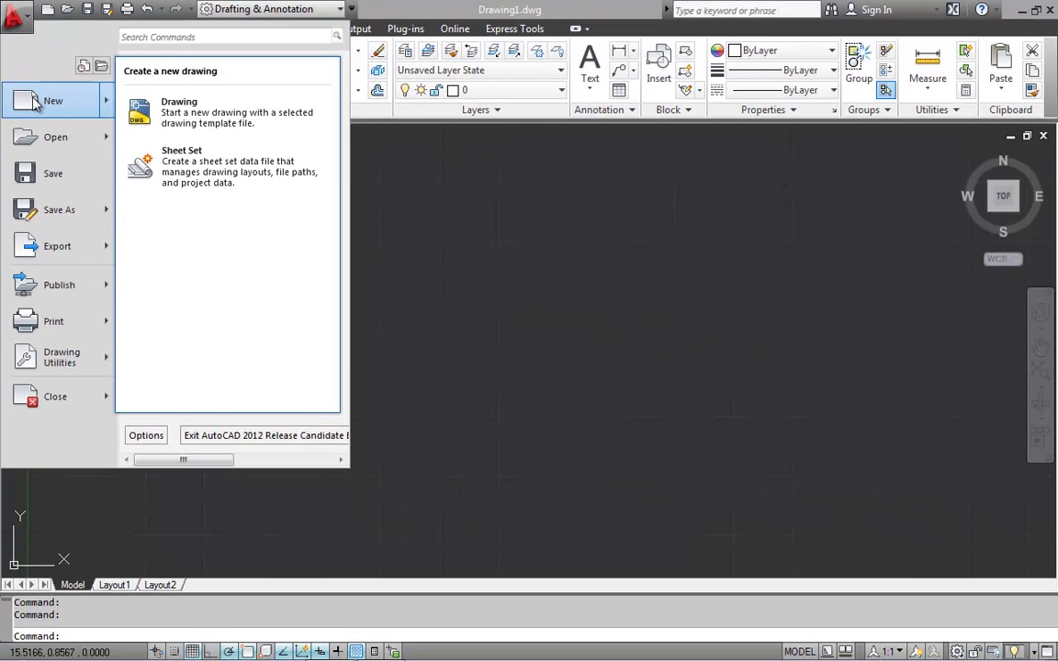
key(Escape)
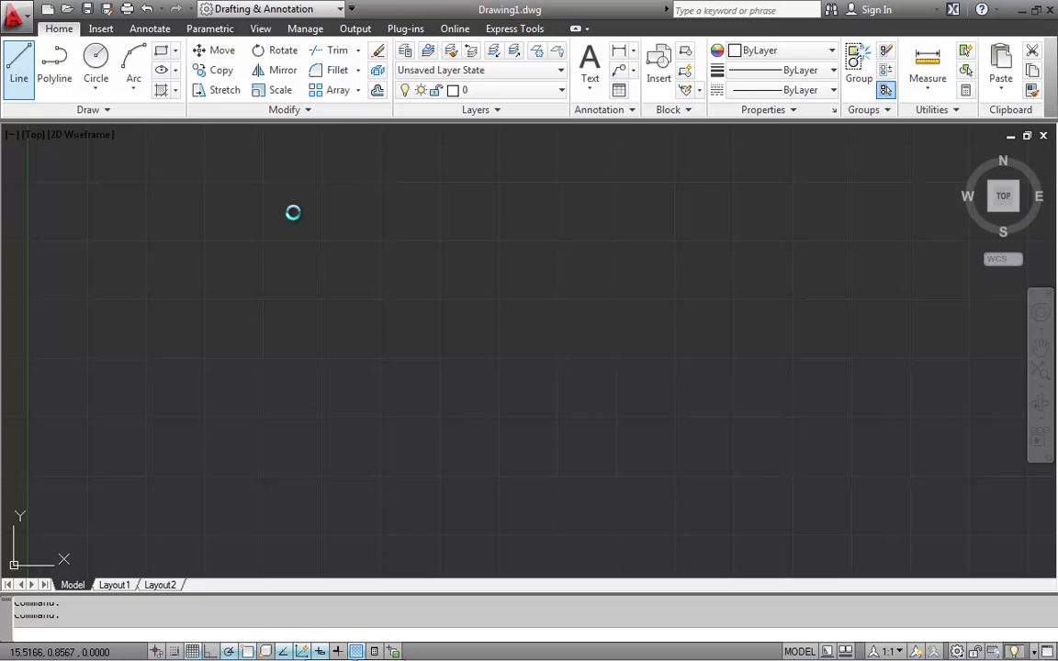
click(427, 221)
double_click(428, 221)
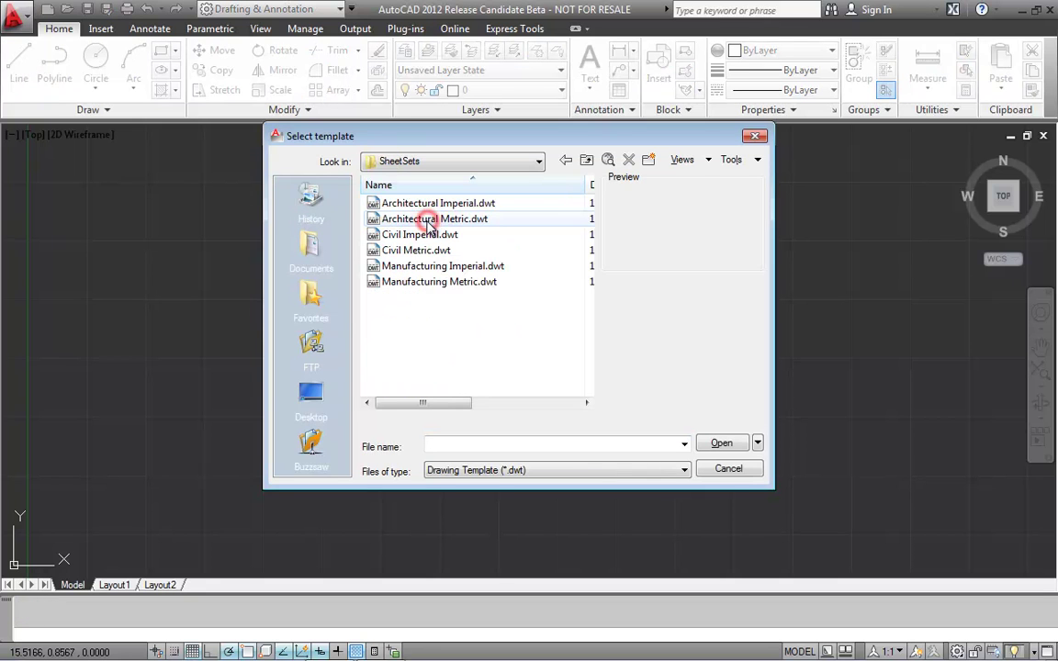
double_click(386, 203)
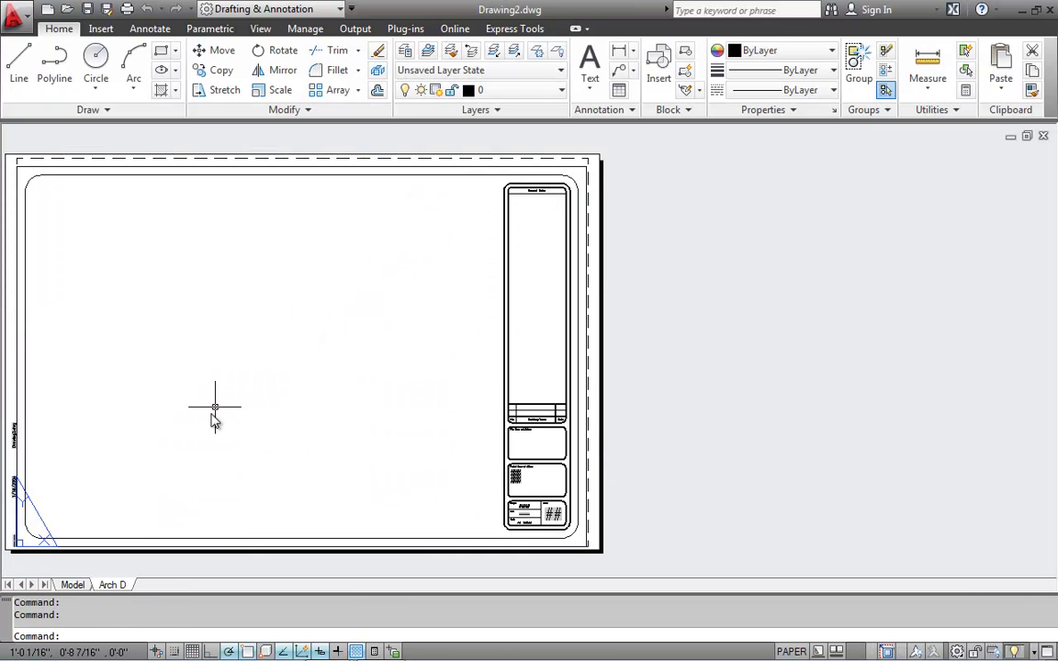
click(74, 585)
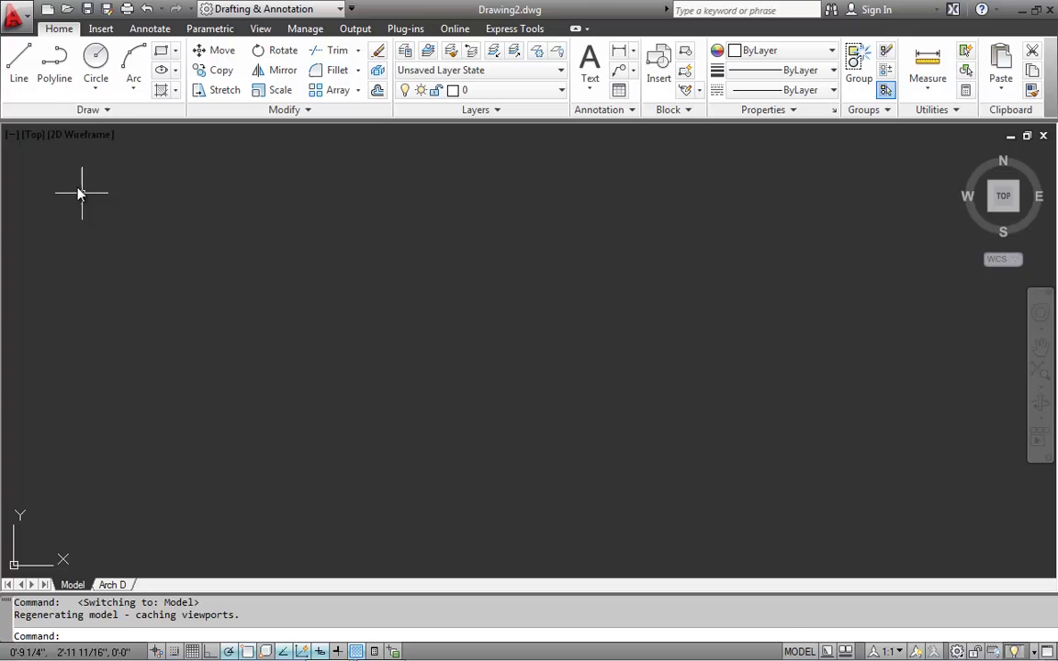
Start the Line command and place its first point on the left of the drawing area.
click(17, 79)
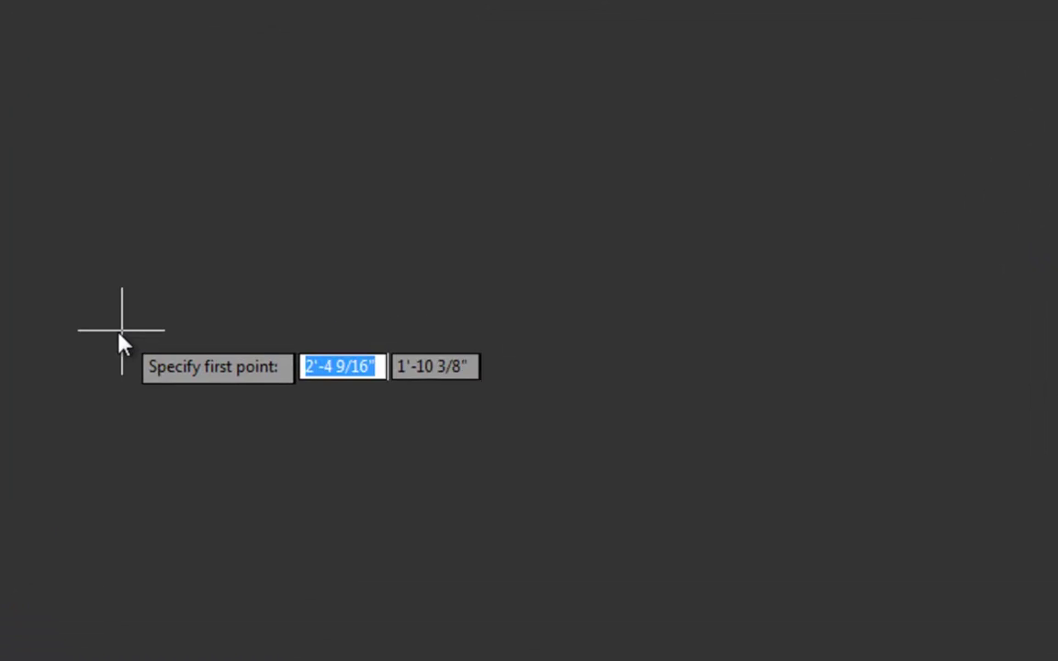
click(104, 349)
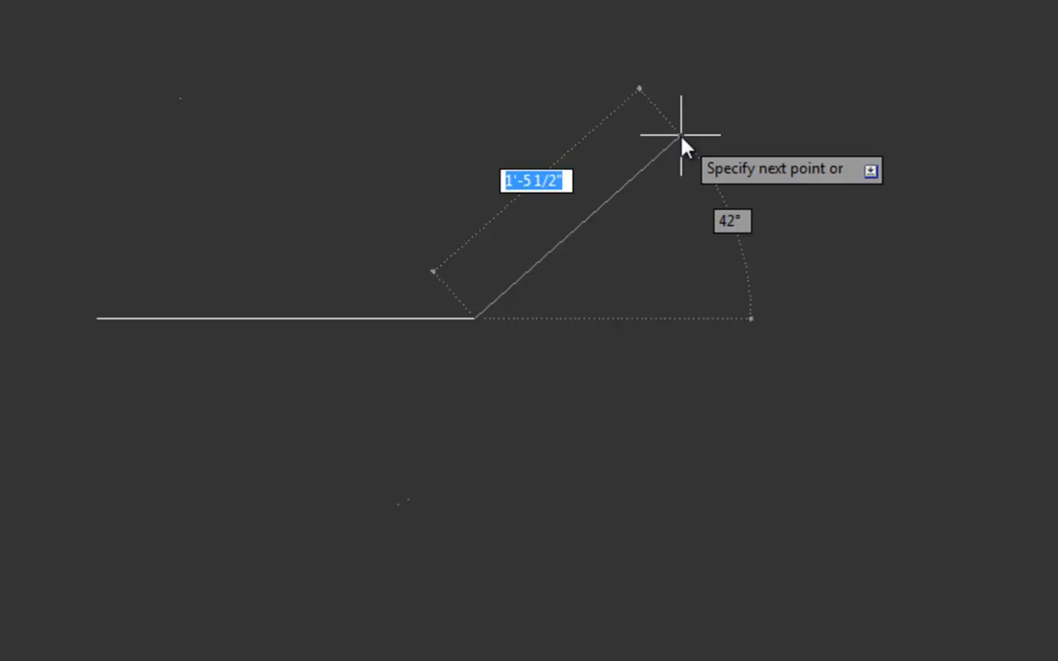
Continue the line with a 1' segment at 45° from the horizontal line's end.
text(1)
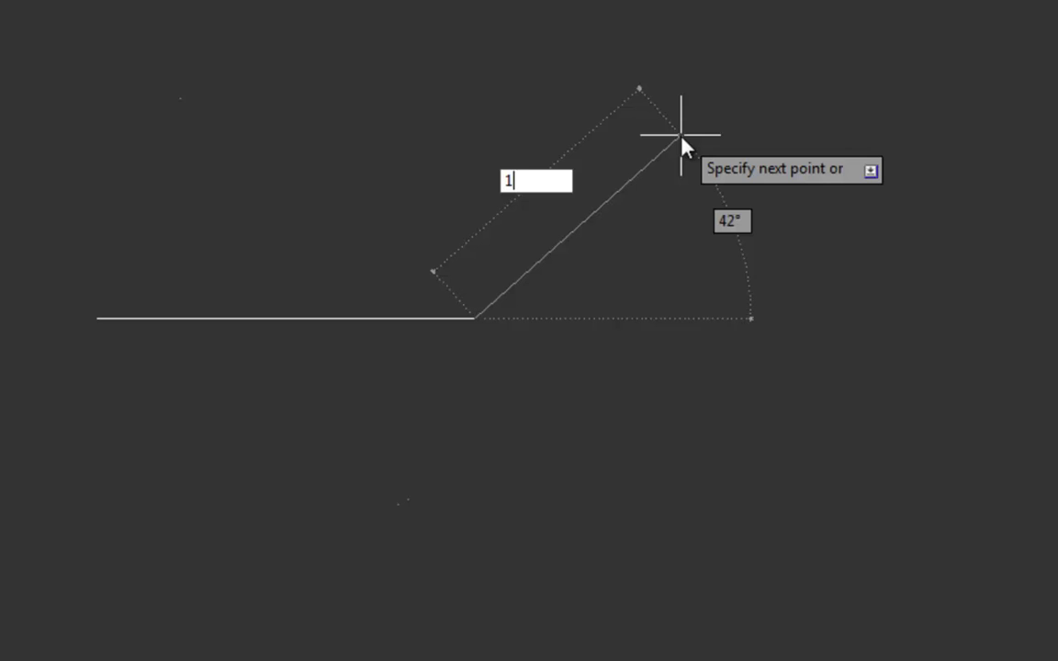
text(')
key(Tab)
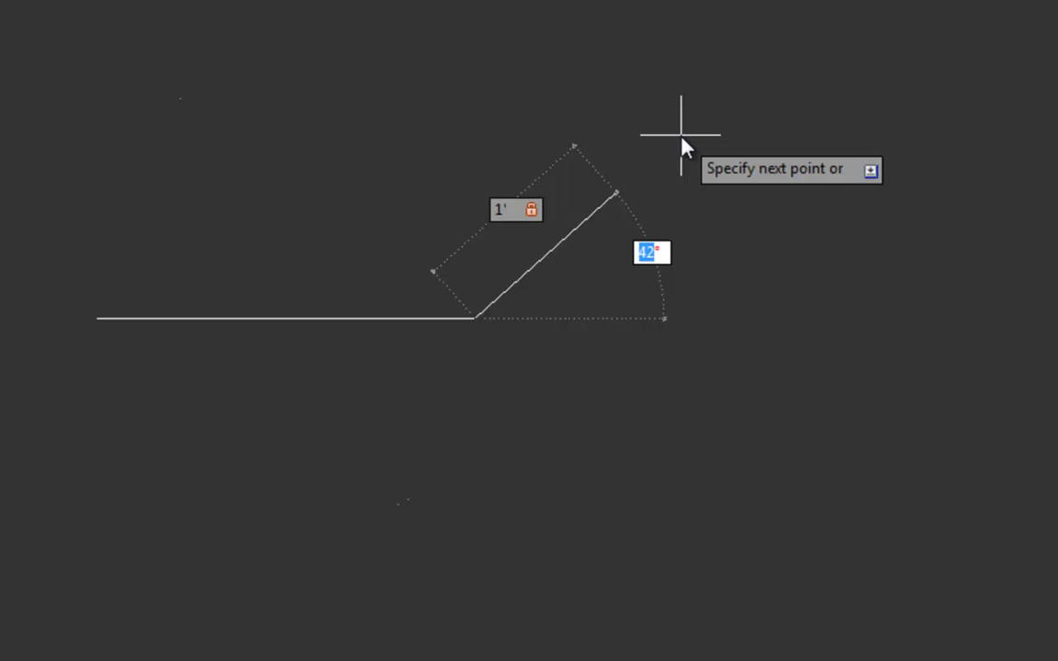
text(45)
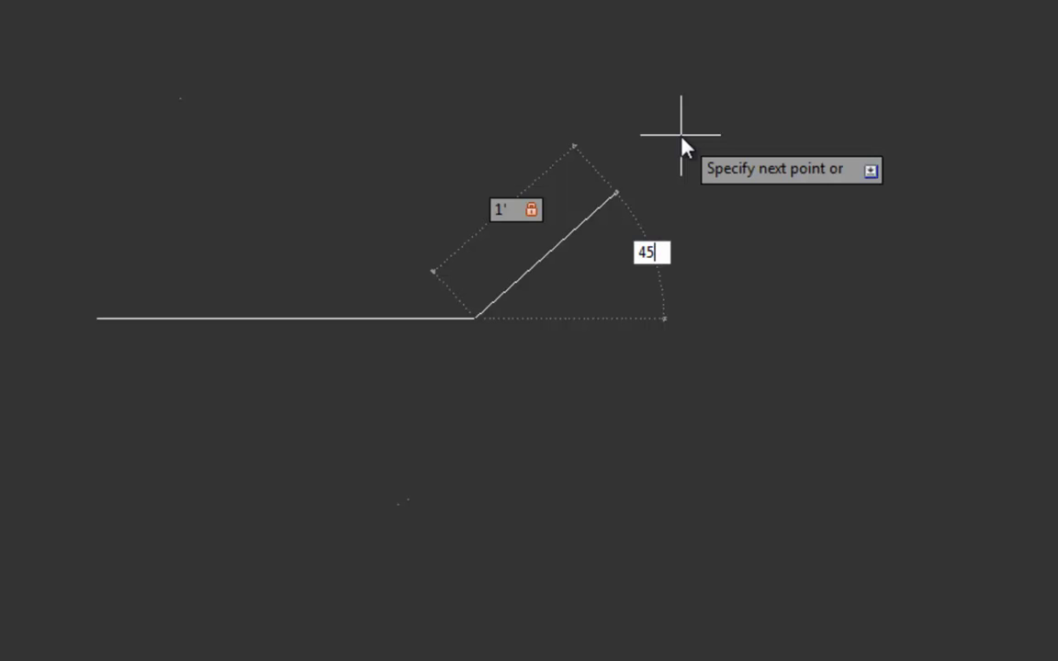
key(Tab)
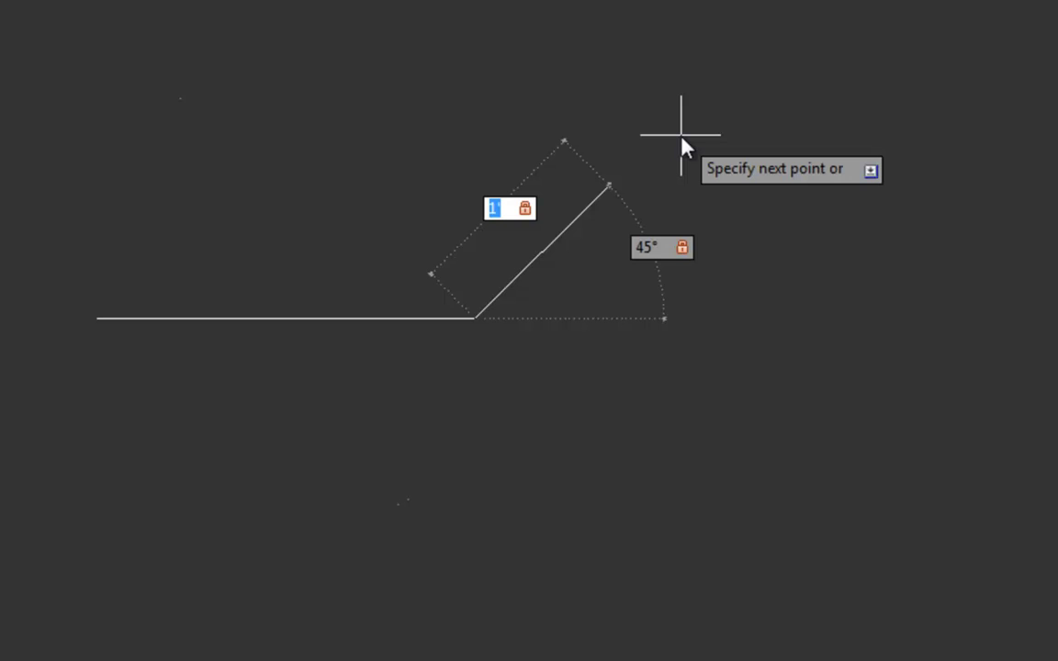
key(Return)
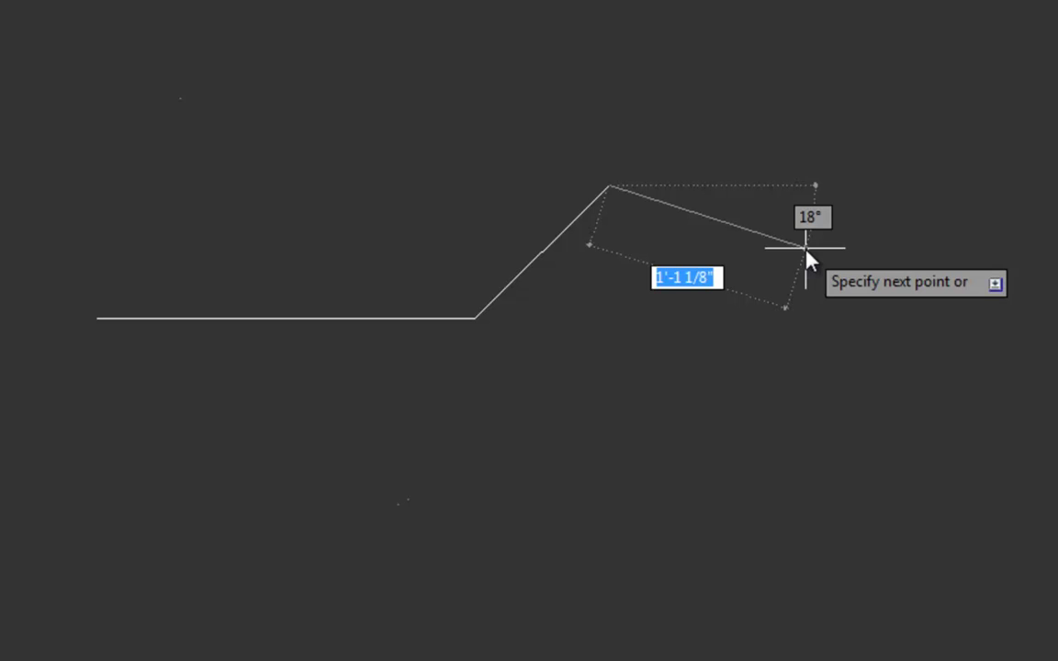
right_click(735, 90)
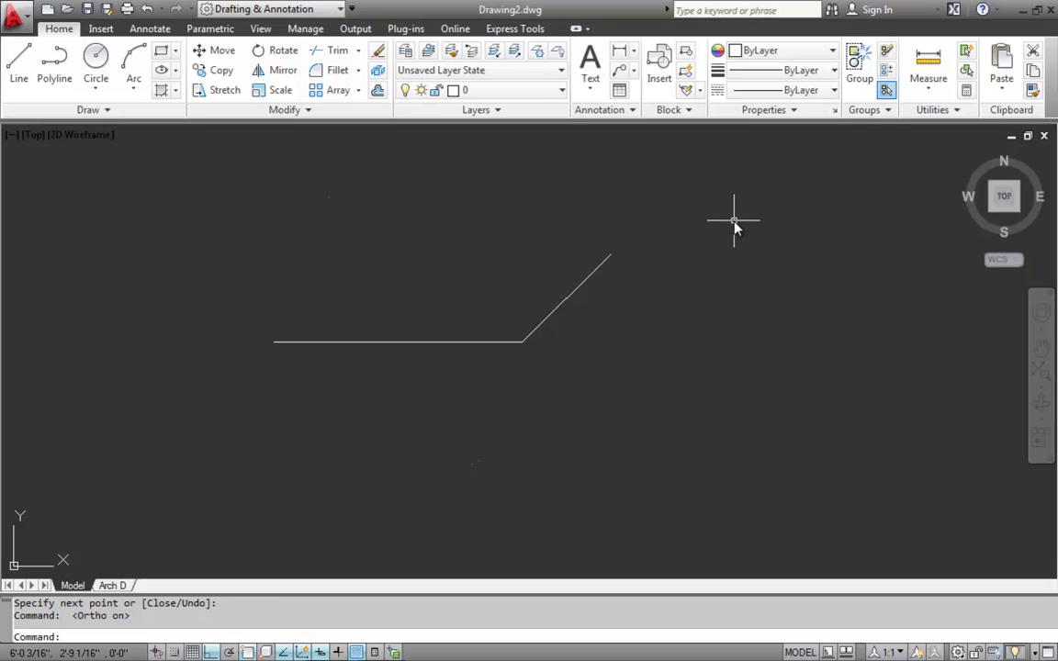
Select the diagonal segment and show its properties in the Properties palette.
click(588, 278)
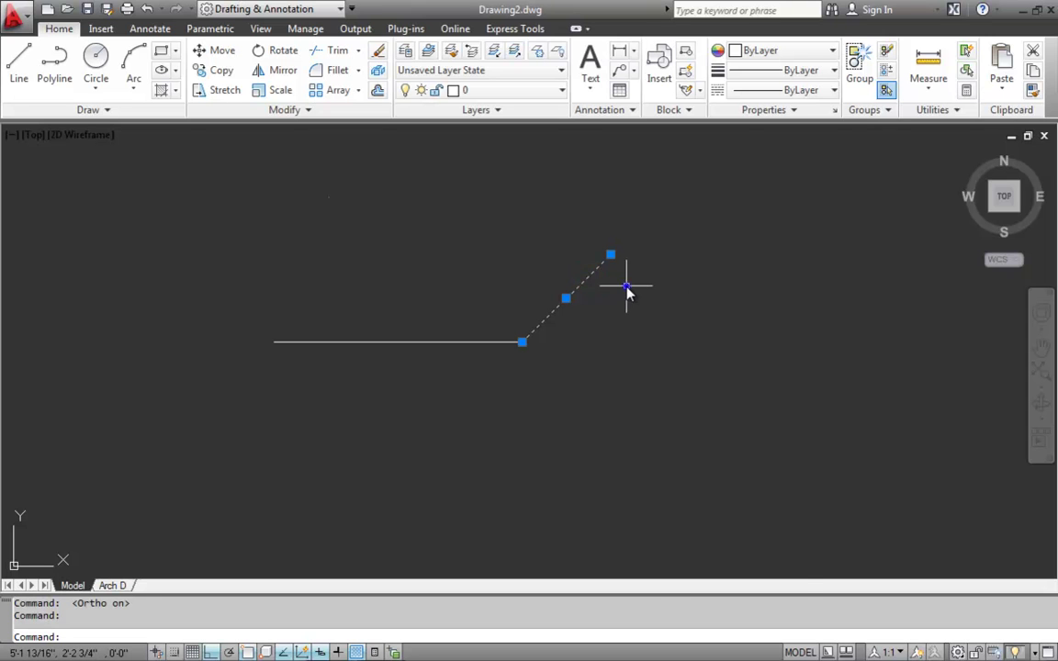
right_click(628, 292)
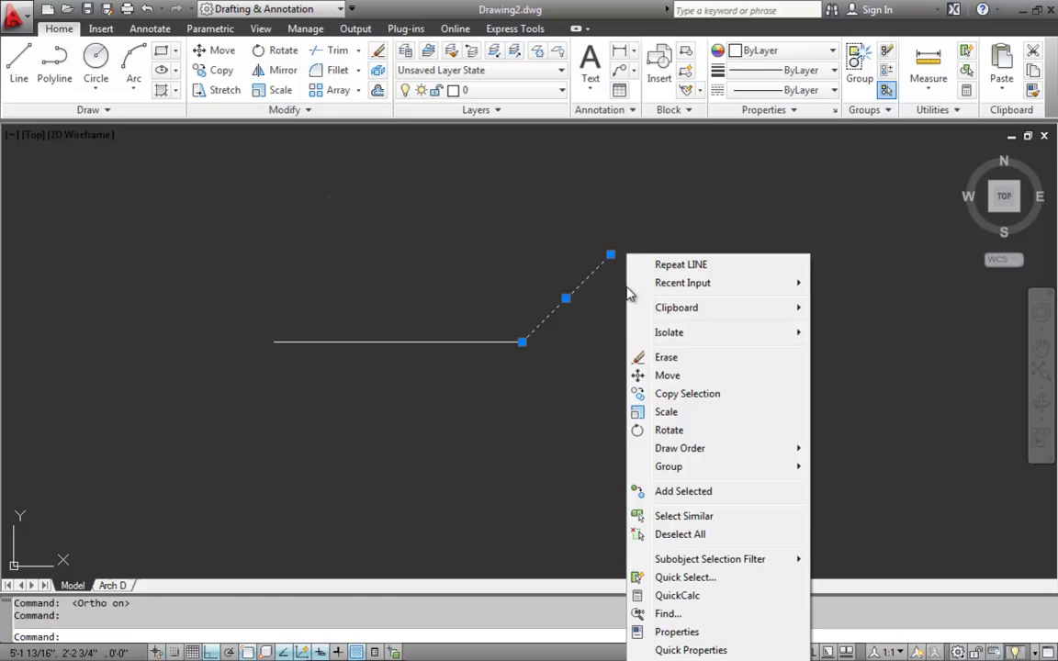
click(680, 632)
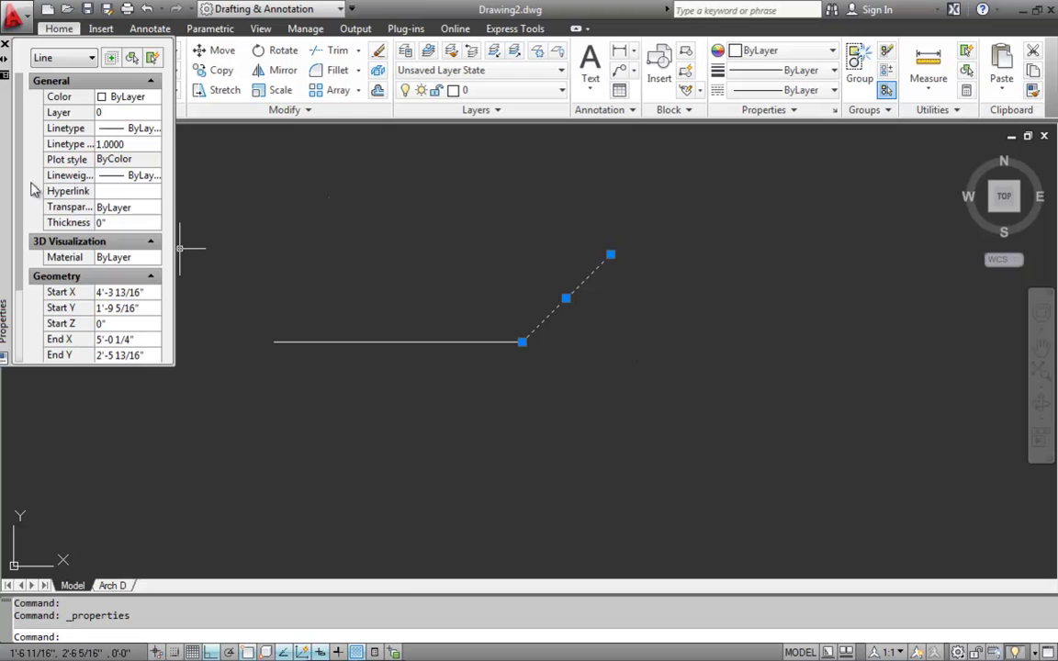
Float and enlarge the Properties palette to confirm the diagonal is 1' long at 45°.
drag(8, 159, 97, 284)
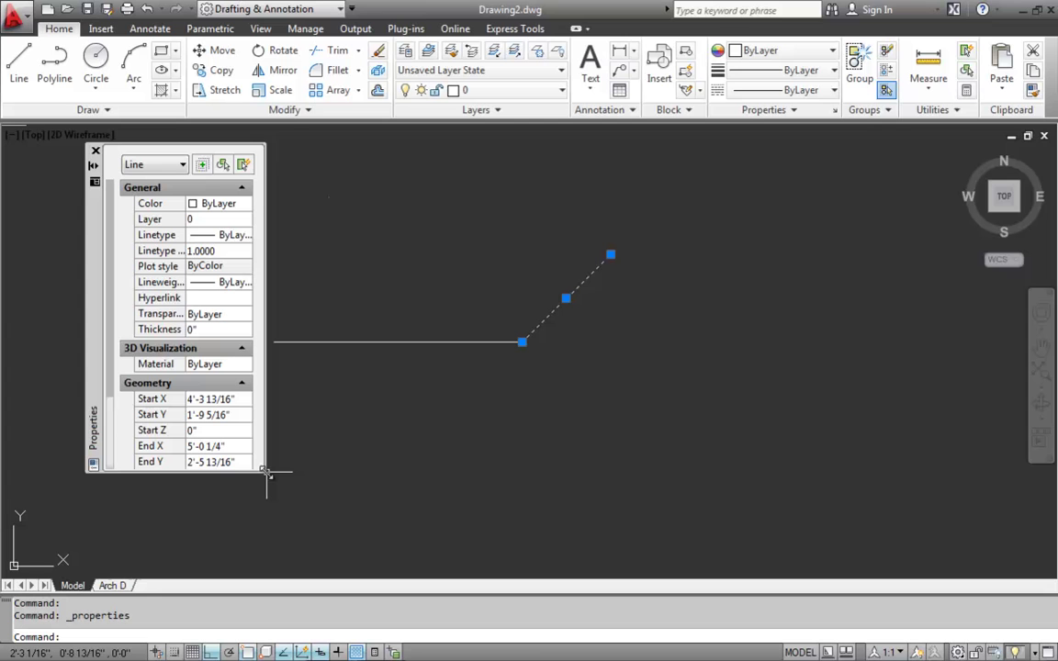
drag(261, 470, 308, 563)
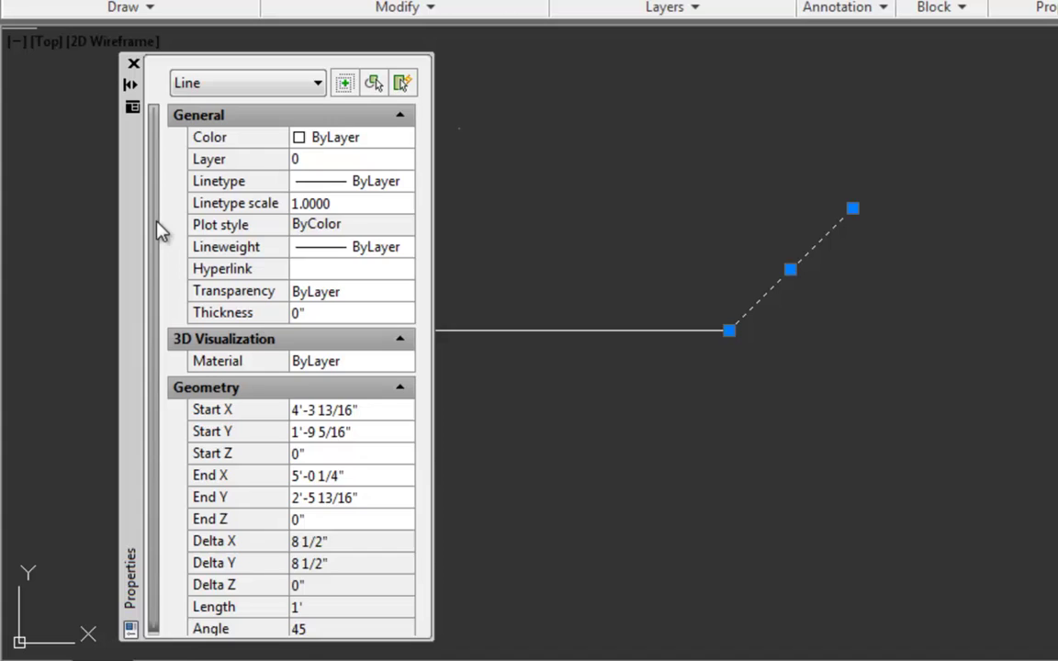
drag(154, 224, 149, 281)
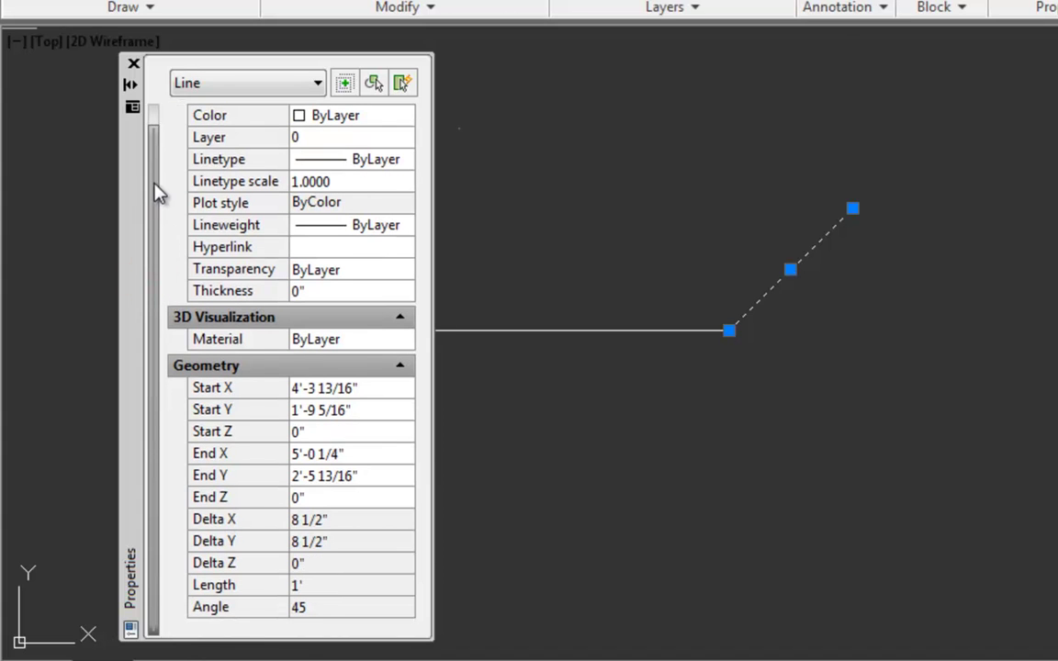
mouse_move(154, 196)
mouse_down()
mouse_move(153, 174)
mouse_move(149, 214)
mouse_up()
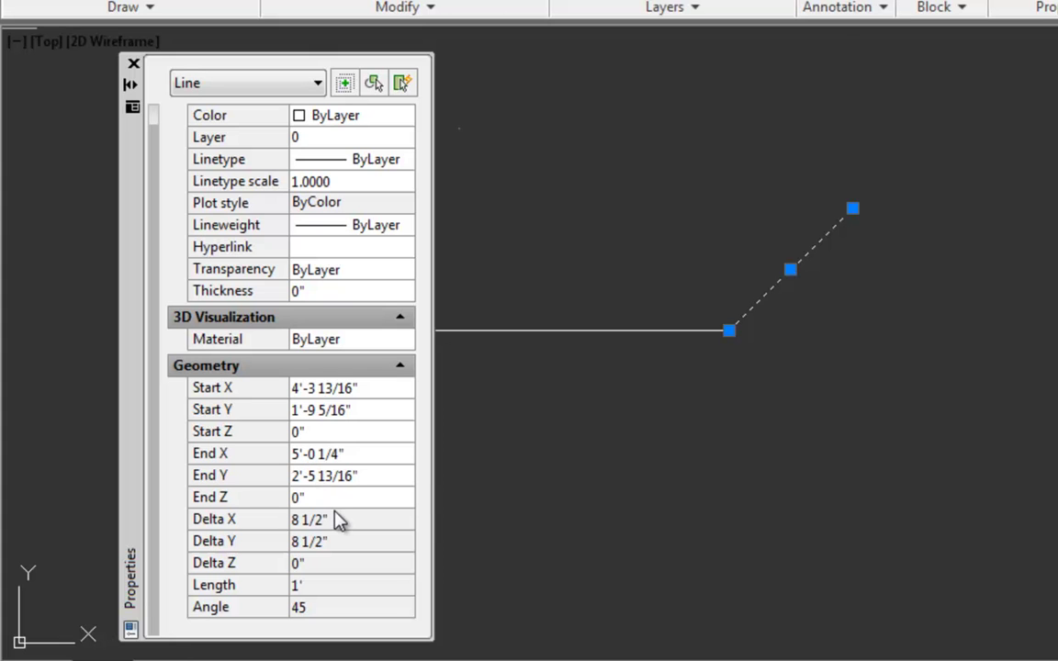
key(Escape)
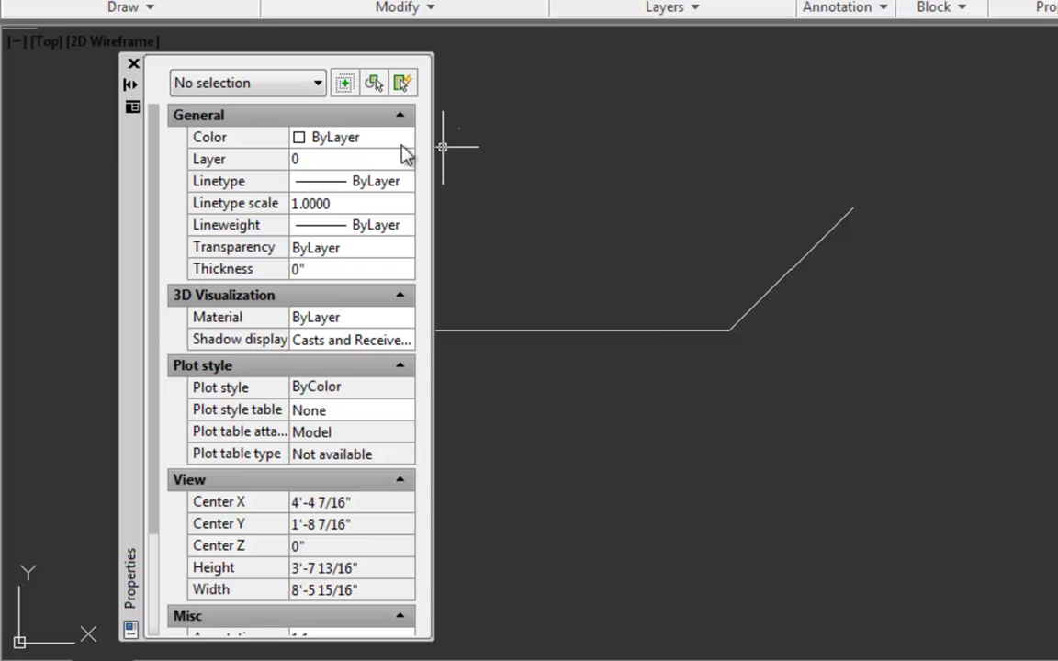
Check that the horizontal line is 2' long, then close the Properties palette.
click(648, 329)
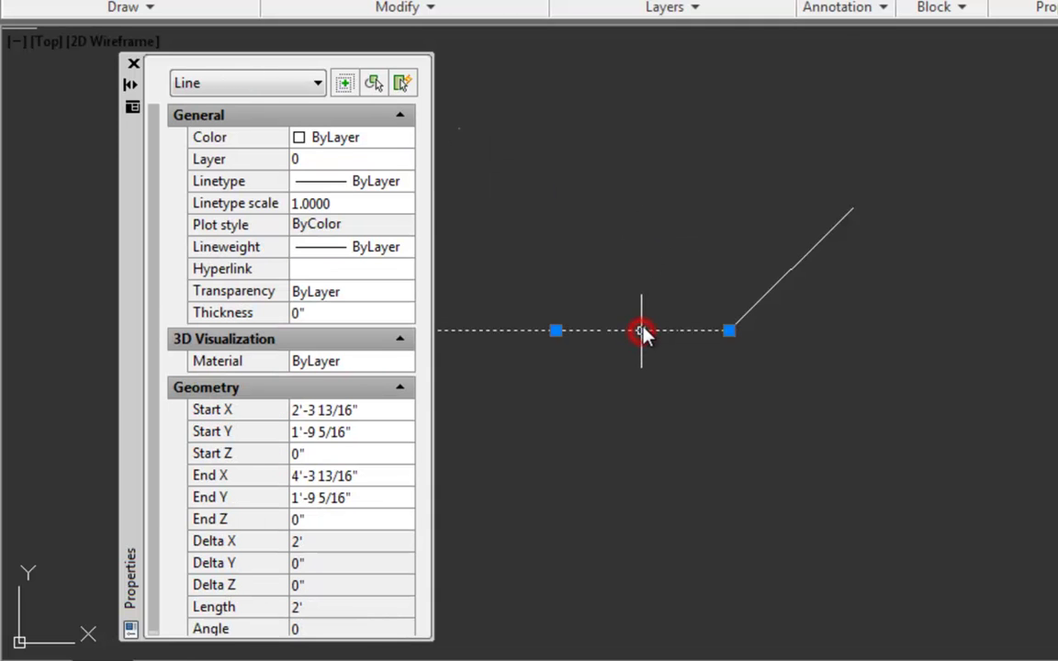
click(133, 67)
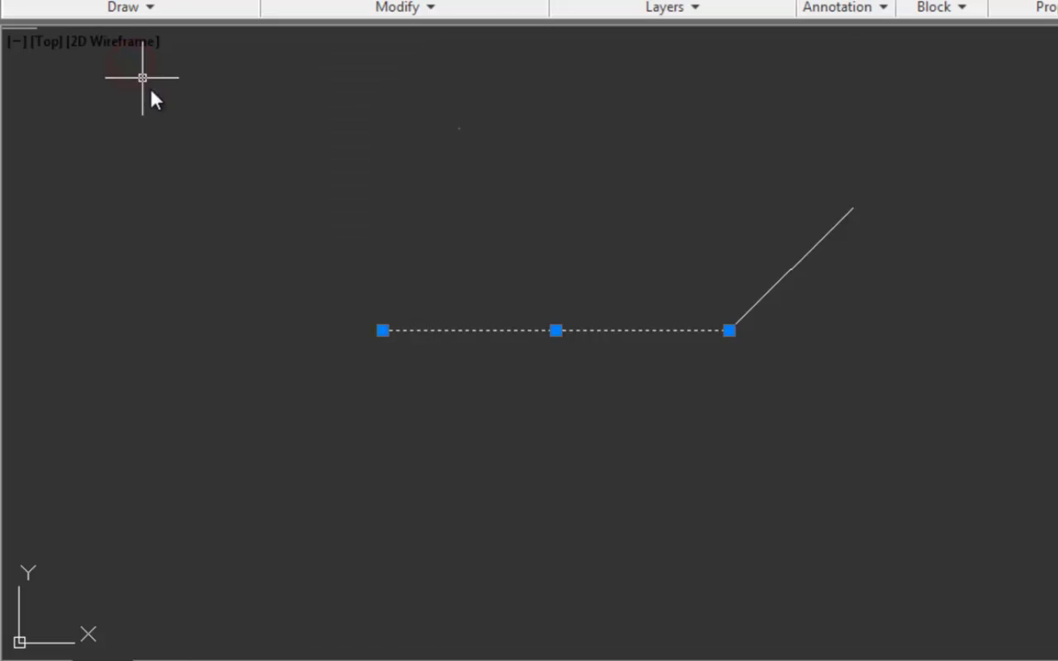
key(Escape)
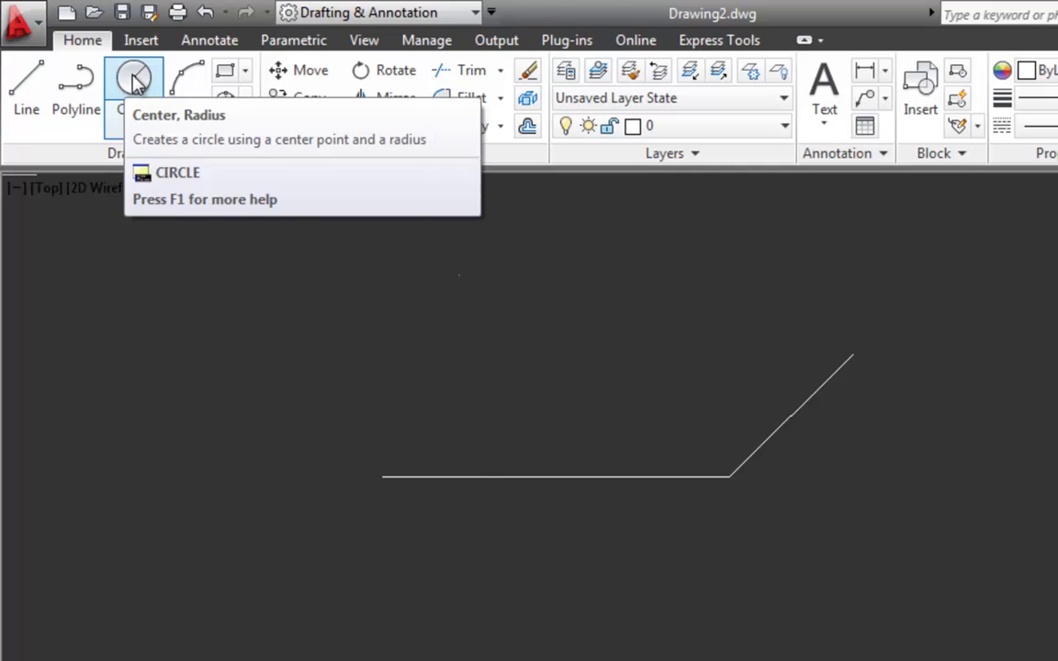
Draw a circle with an 8" radius centered right of the angled line.
click(134, 79)
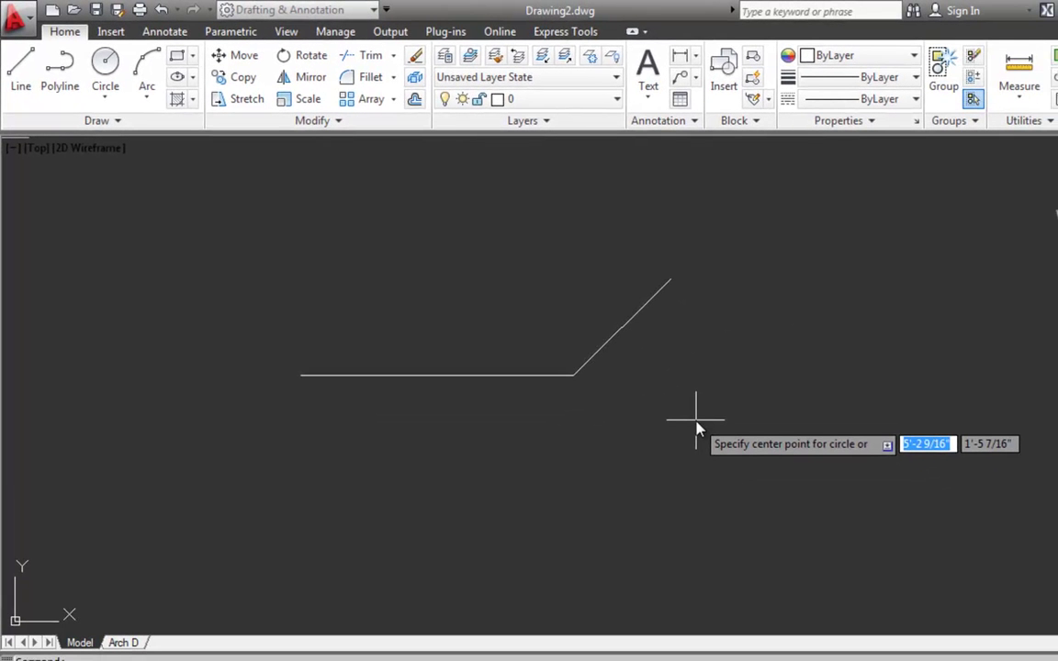
click(705, 415)
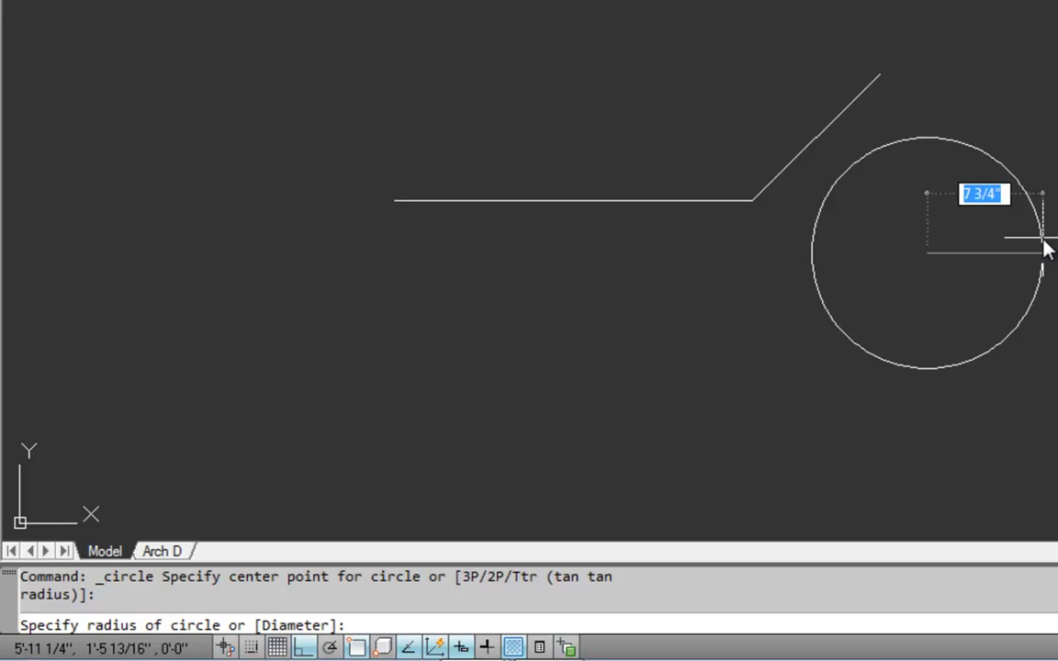
text(8)
key(Return)
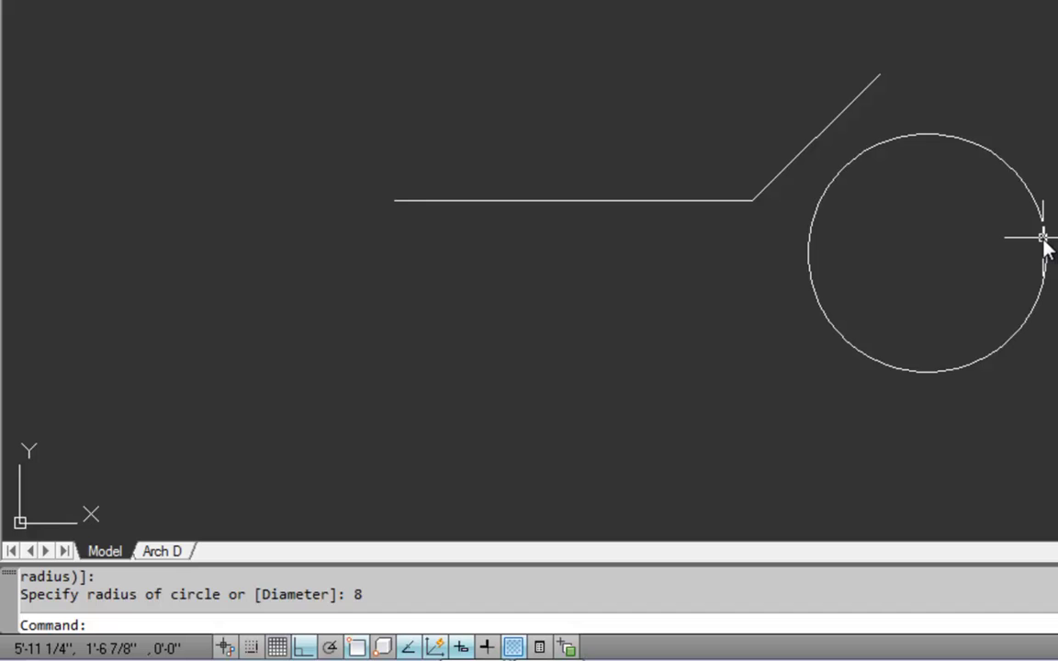
click(1020, 182)
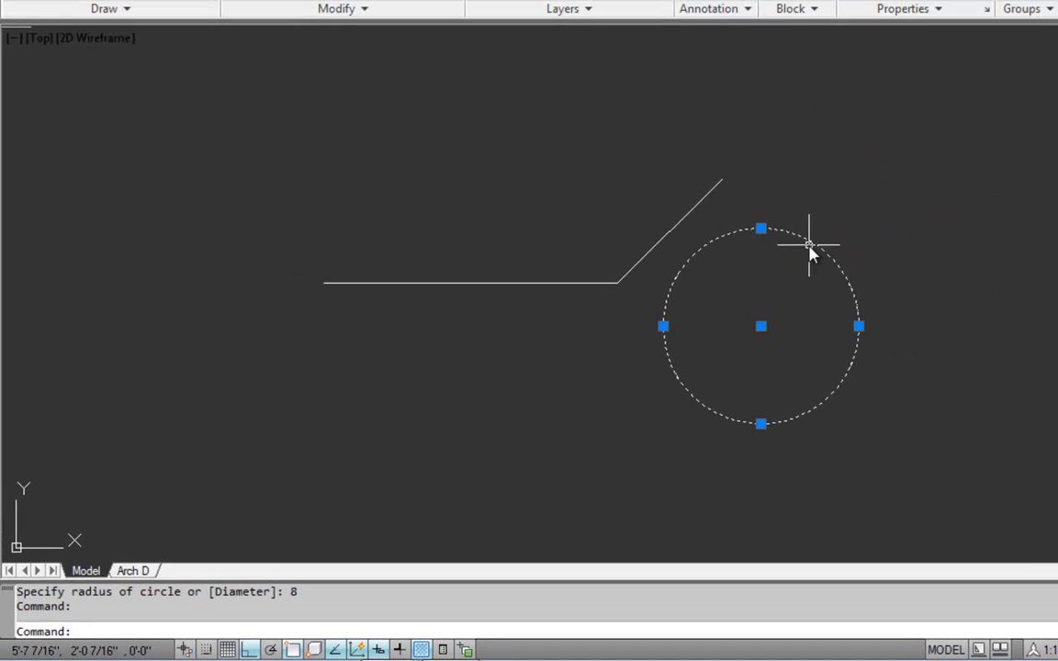
right_click(810, 240)
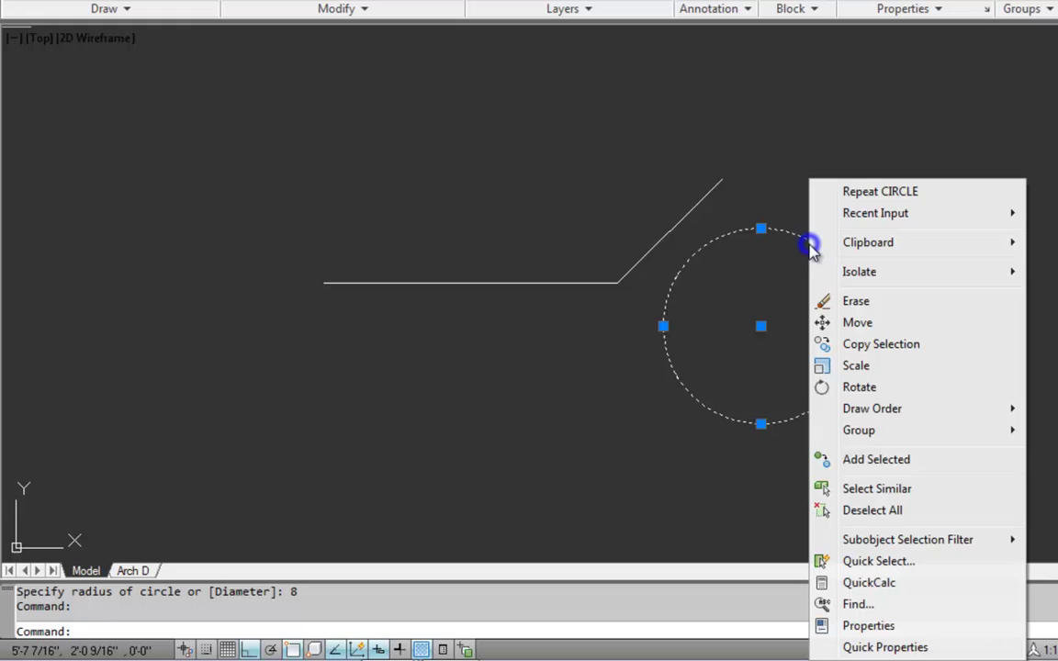
click(919, 628)
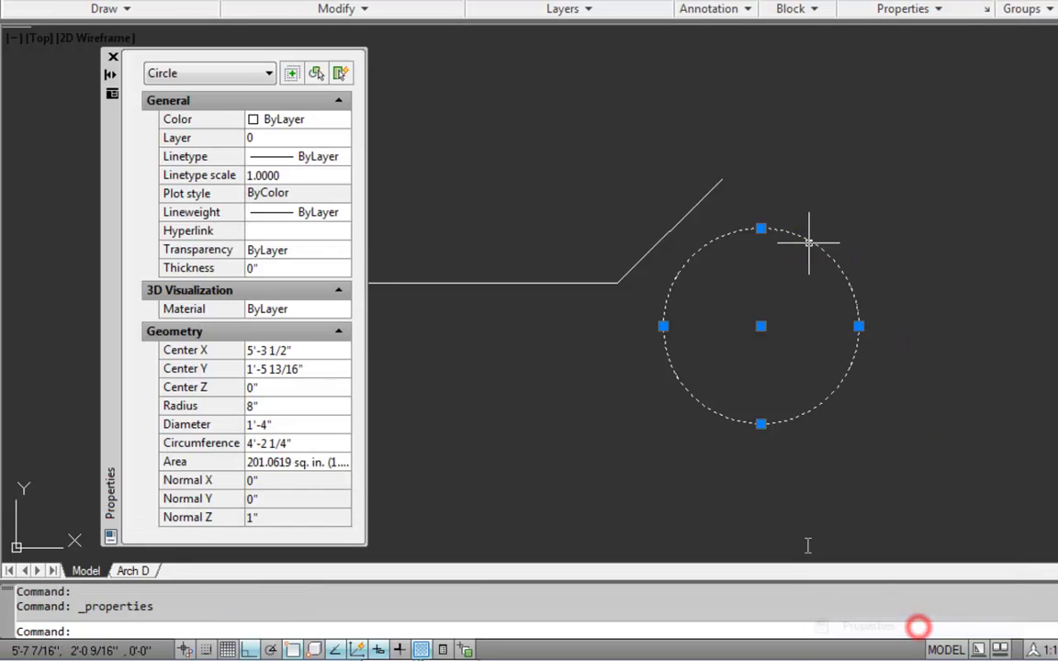
click(267, 442)
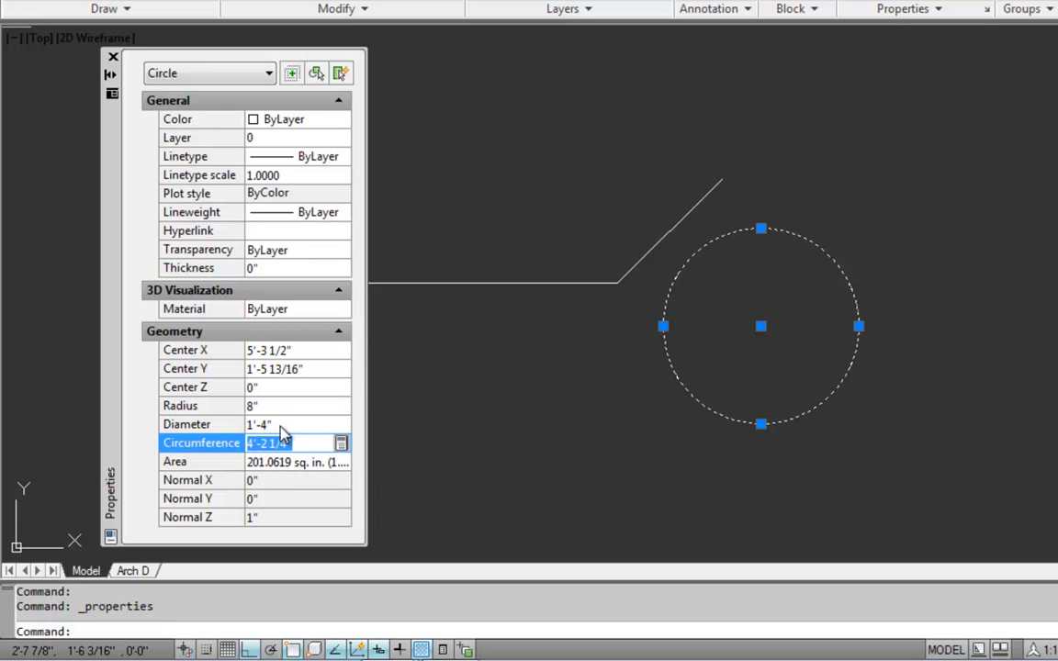
click(266, 425)
click(269, 406)
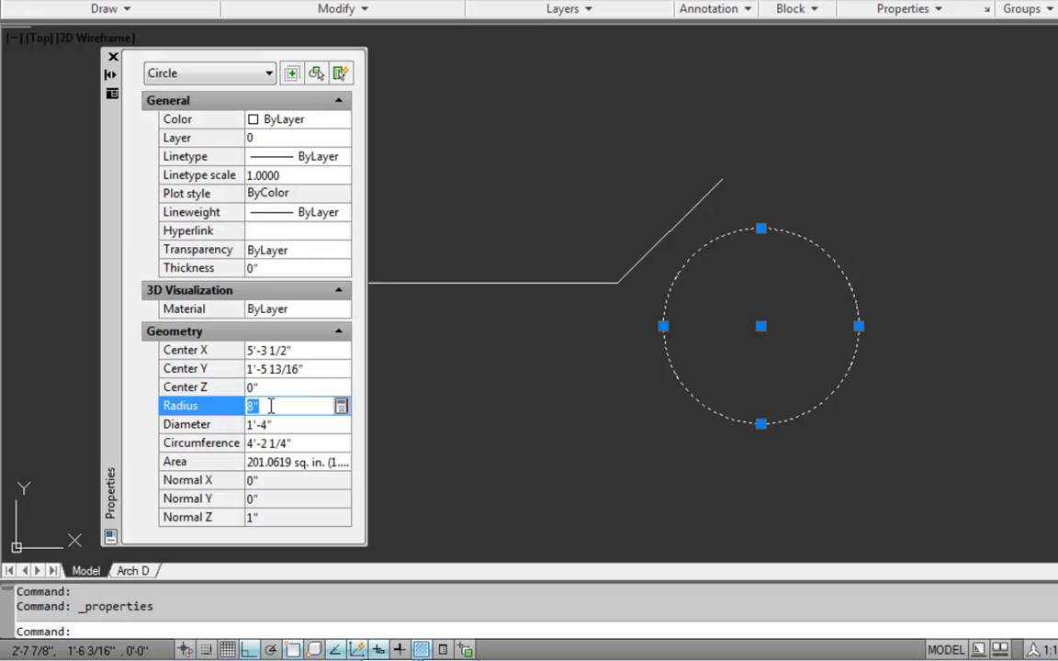
click(283, 464)
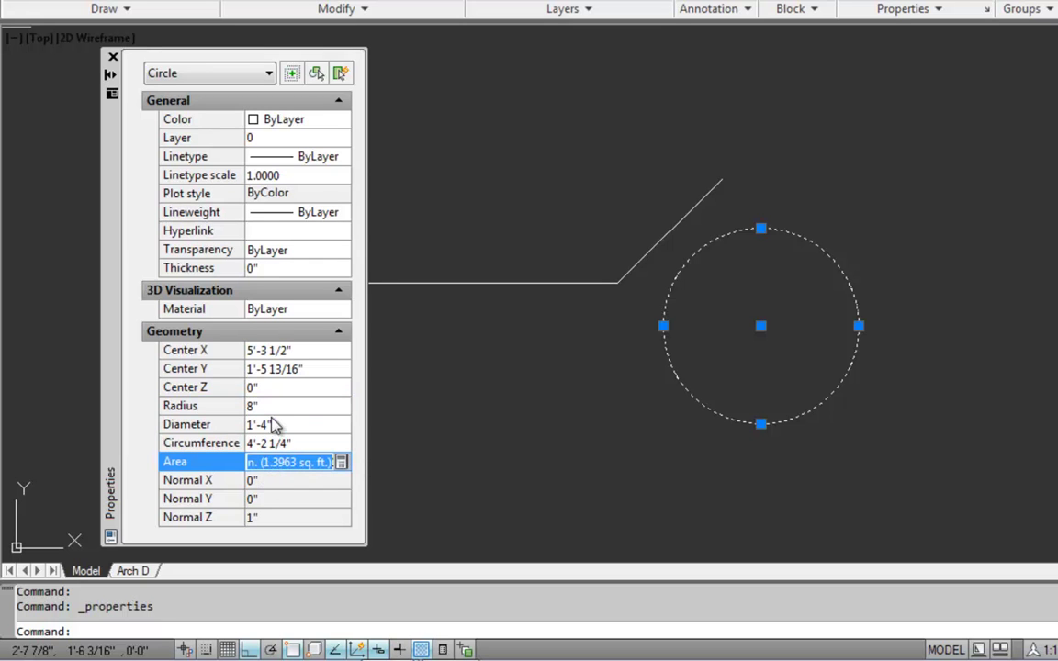
click(278, 368)
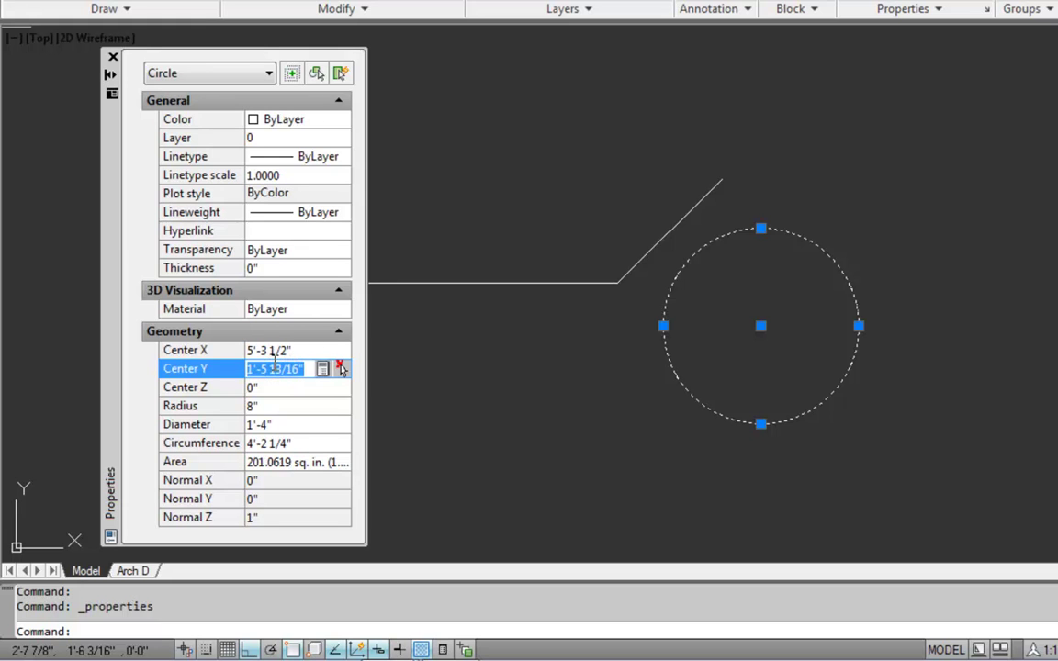
click(113, 57)
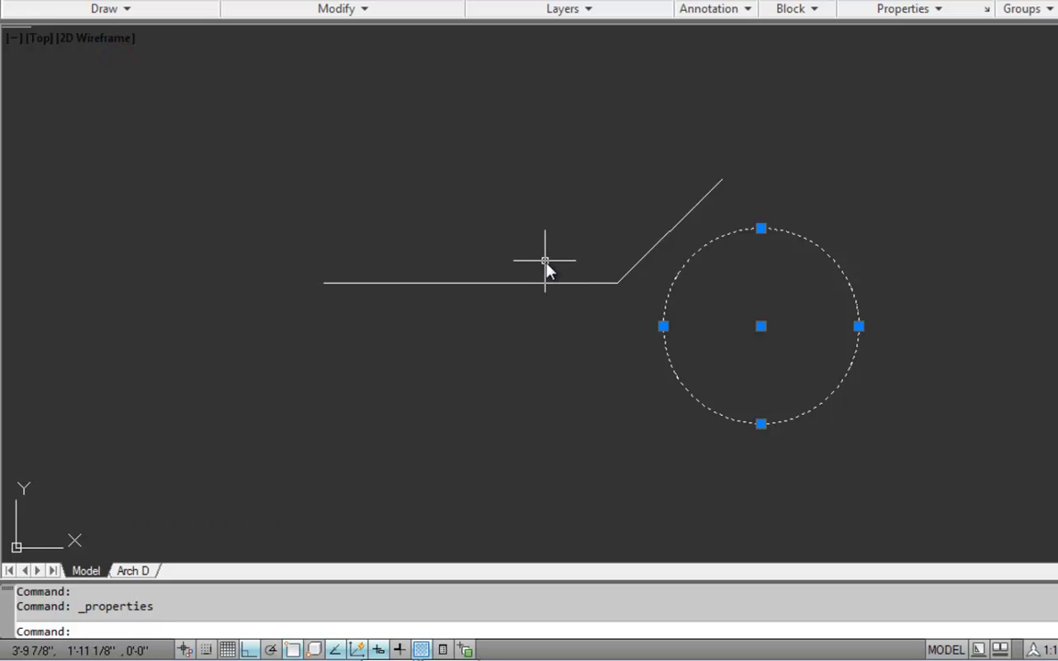
key(Escape)
key(Escape)
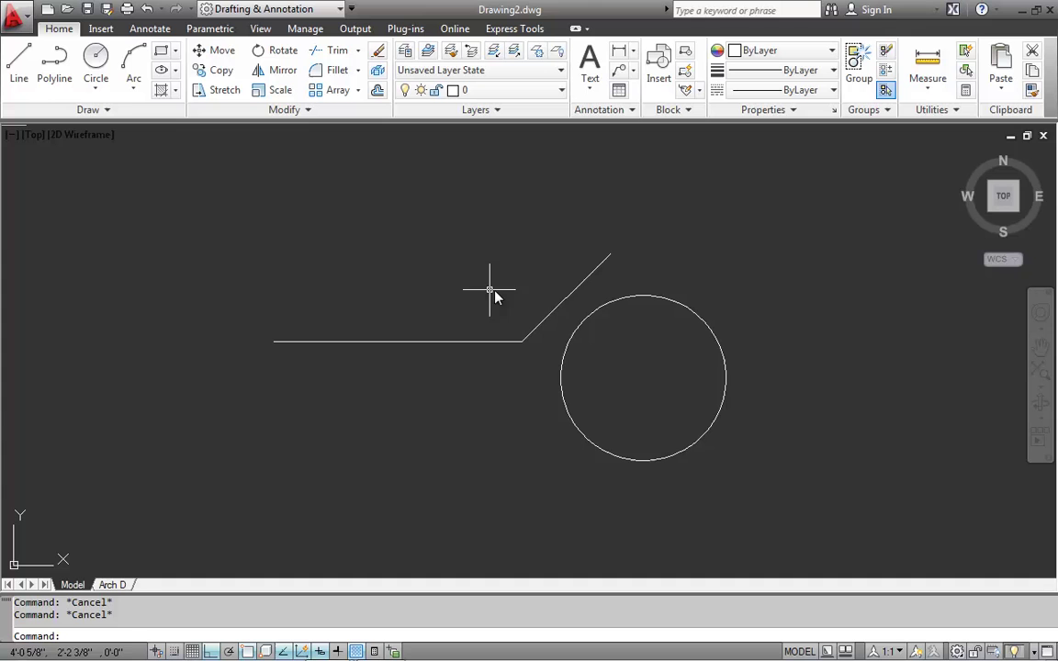
Pick the angled line, horizontal line and circle one by one, then clear the selection.
click(554, 310)
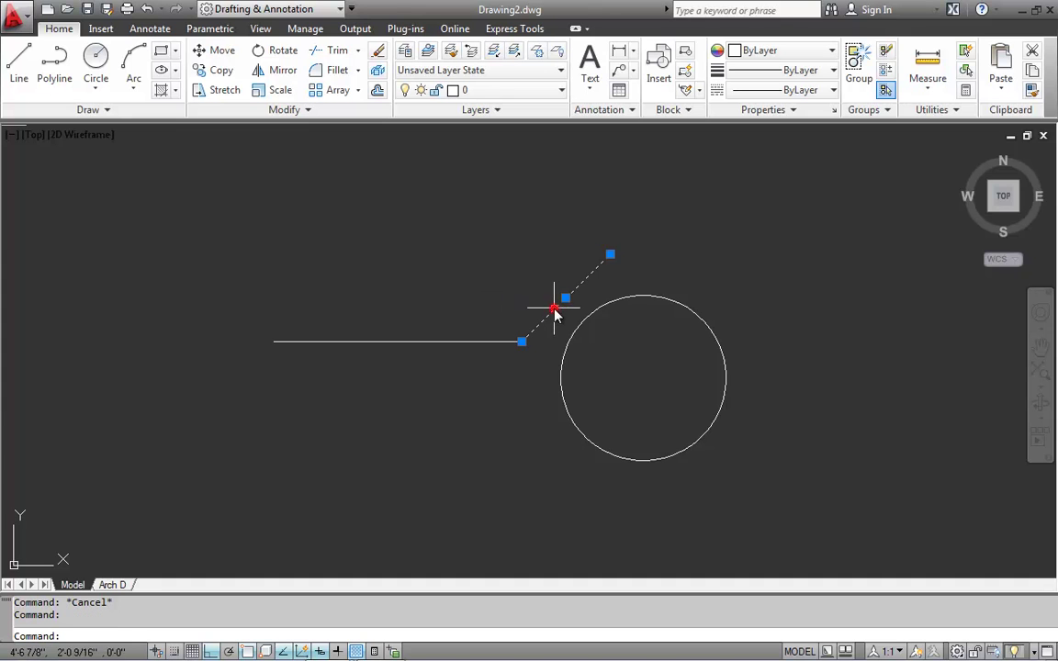
click(470, 342)
click(631, 297)
click(631, 297)
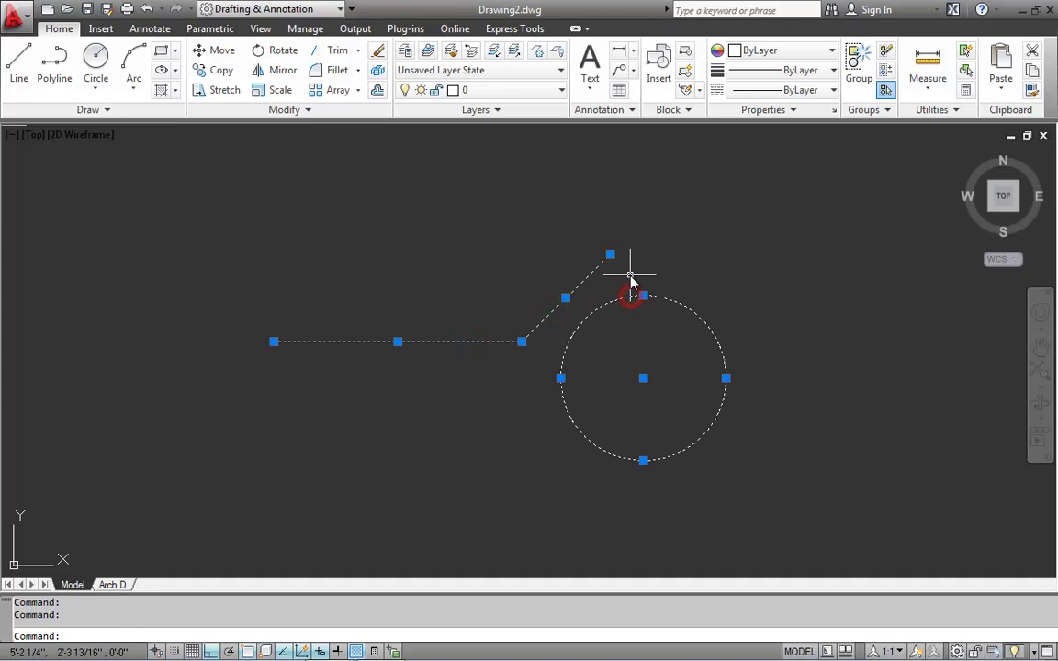
key(Escape)
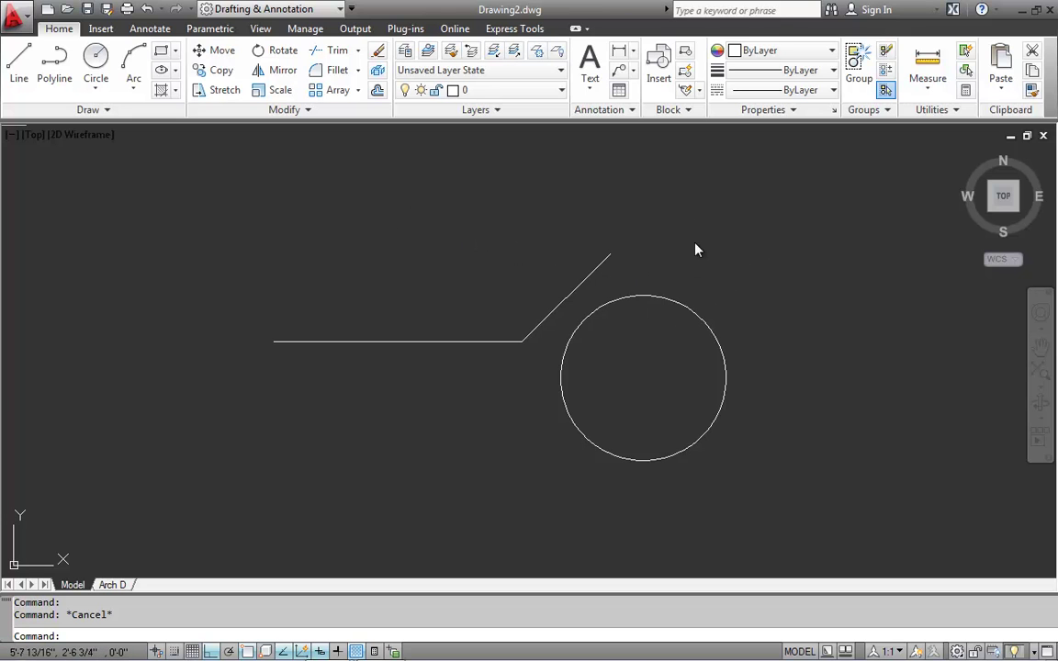
Select all three objects with a right-to-left crossing window.
click(735, 223)
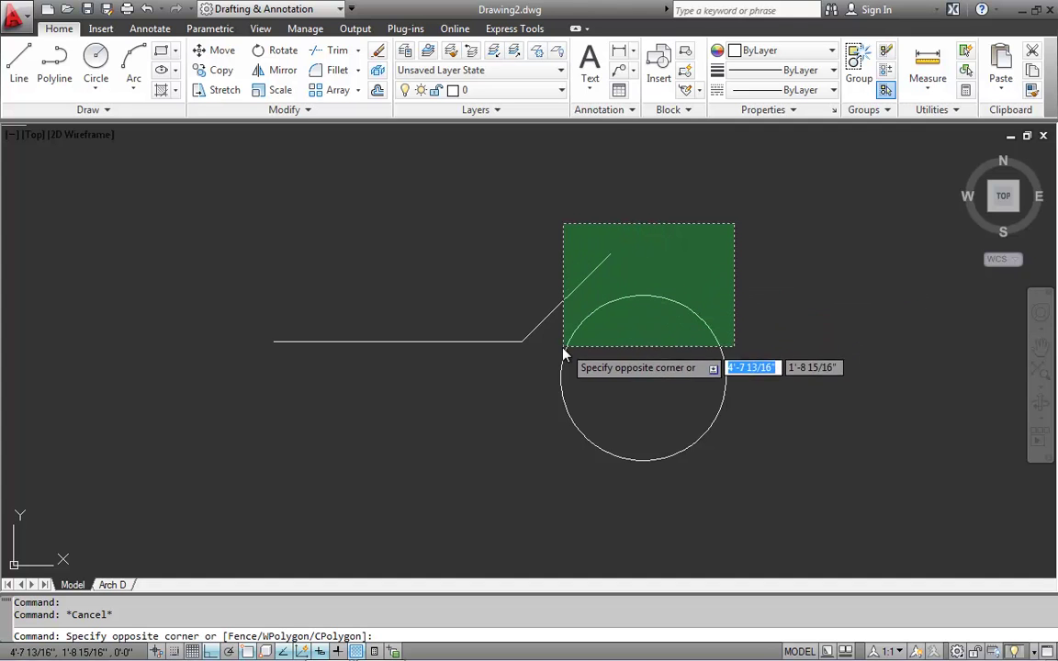
click(485, 391)
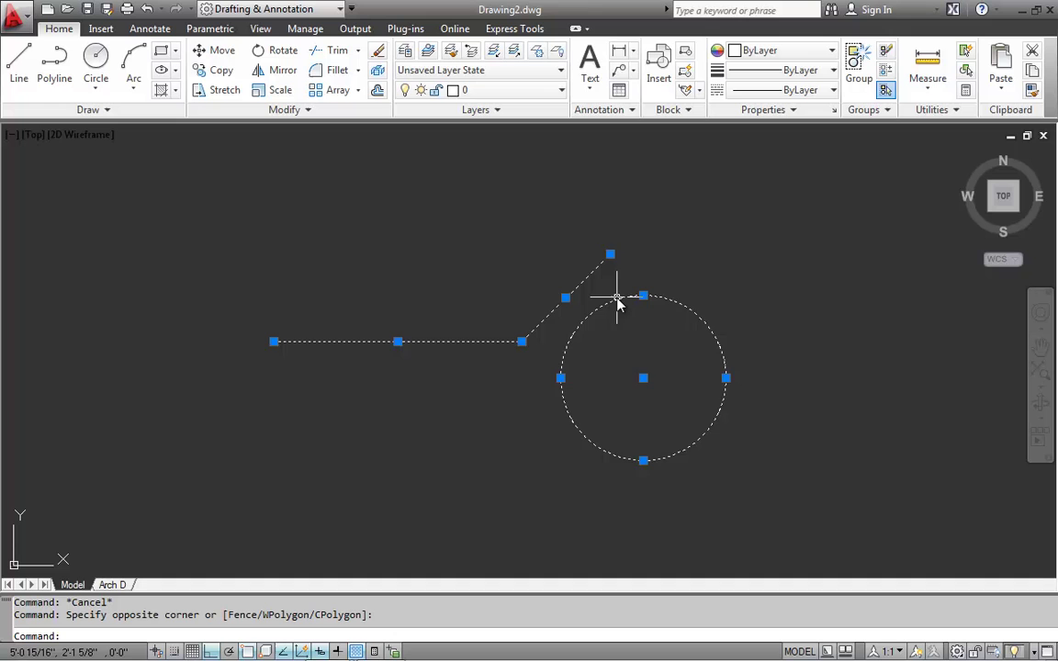
click(700, 212)
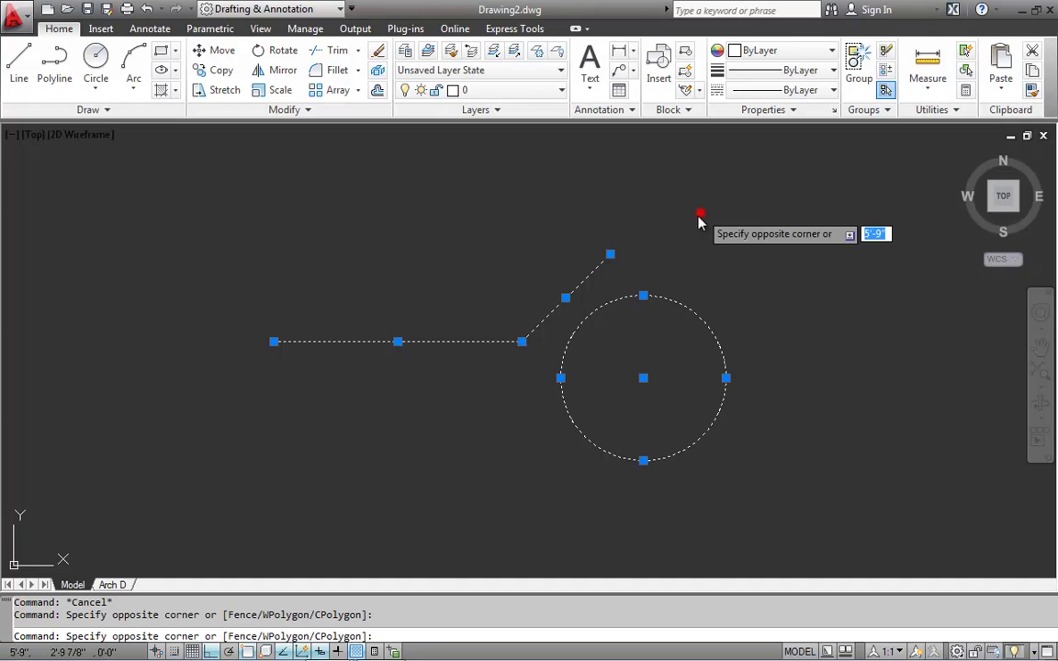
click(477, 400)
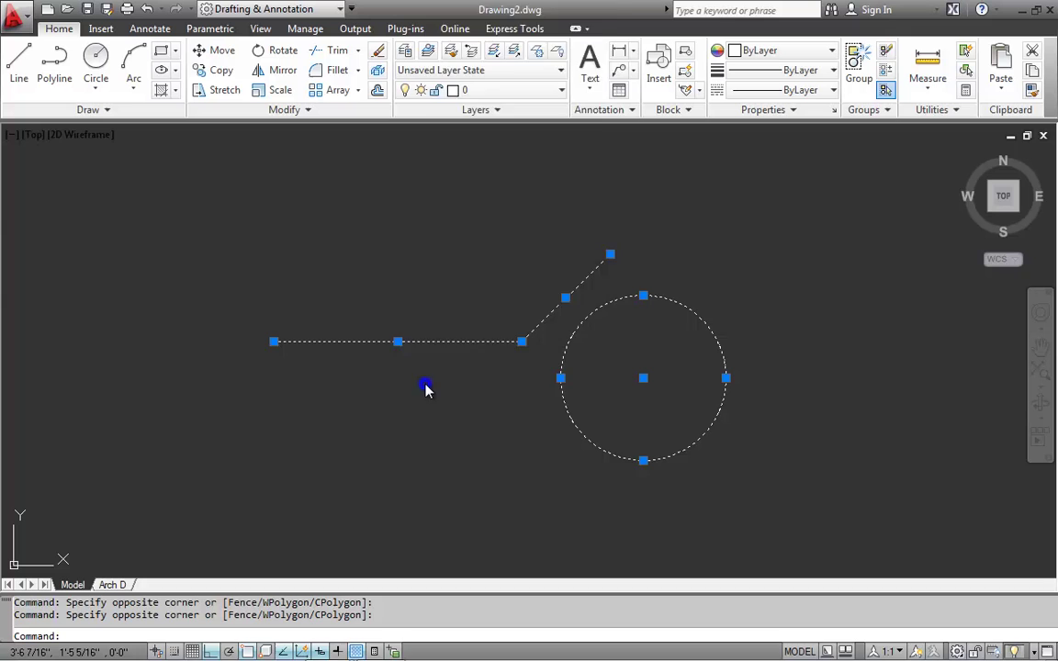
Open Properties for the selection, filter to Circle (1) to review its geometry, then deselect.
right_click(424, 384)
click(492, 353)
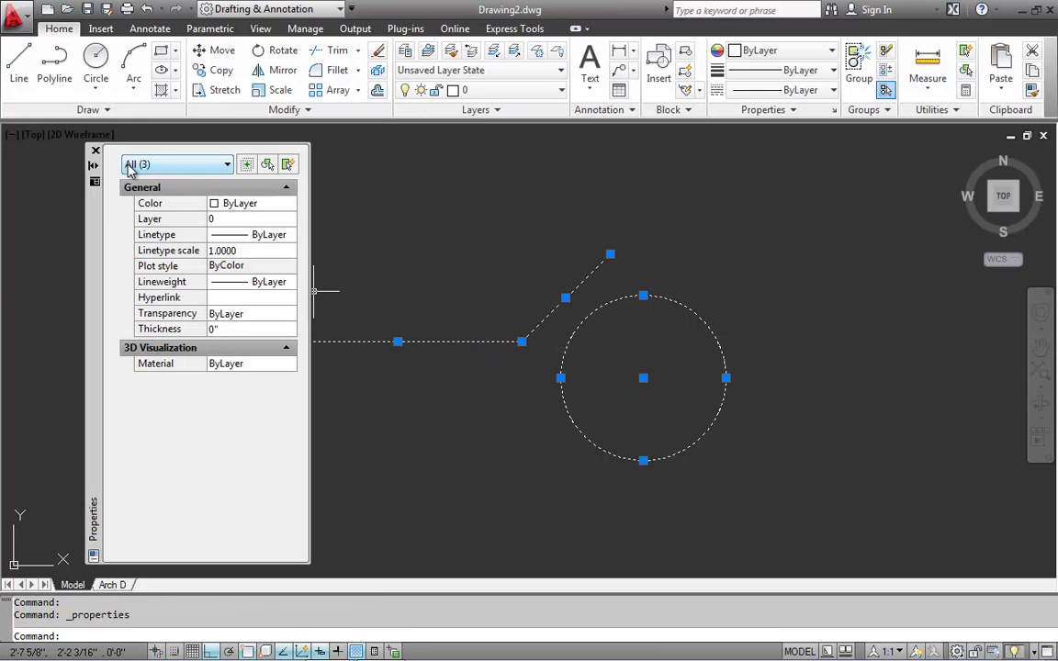
click(195, 166)
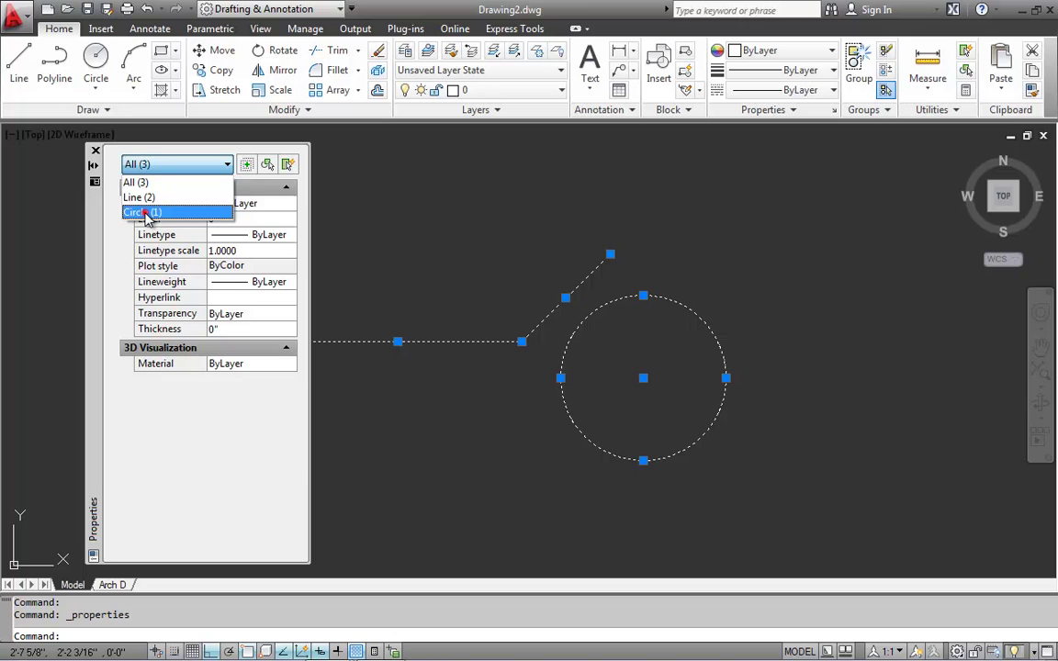
click(147, 213)
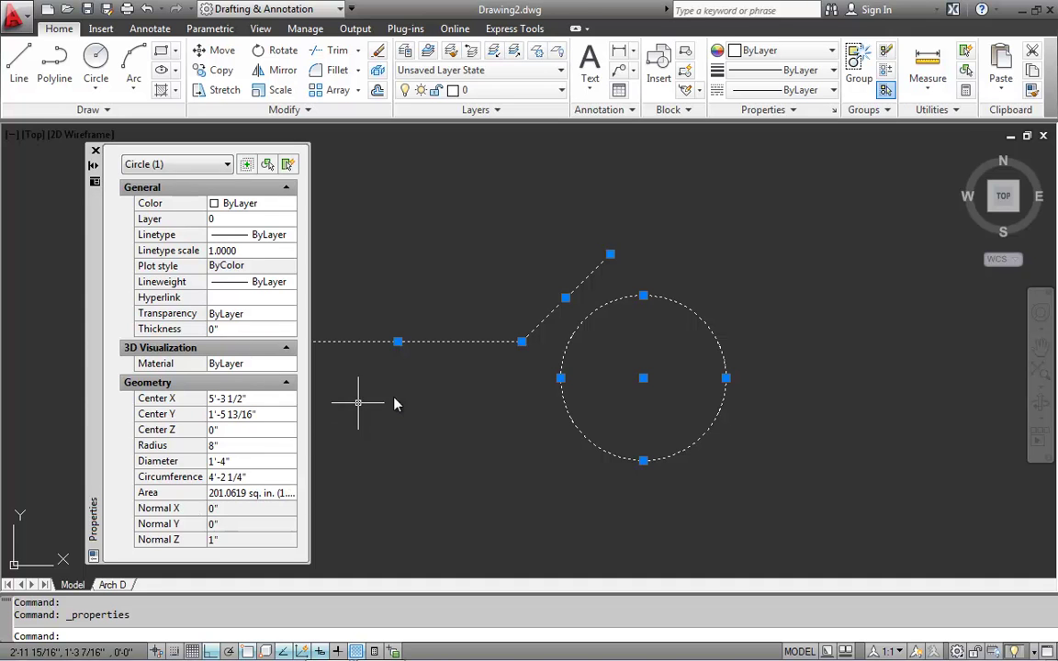
key(Escape)
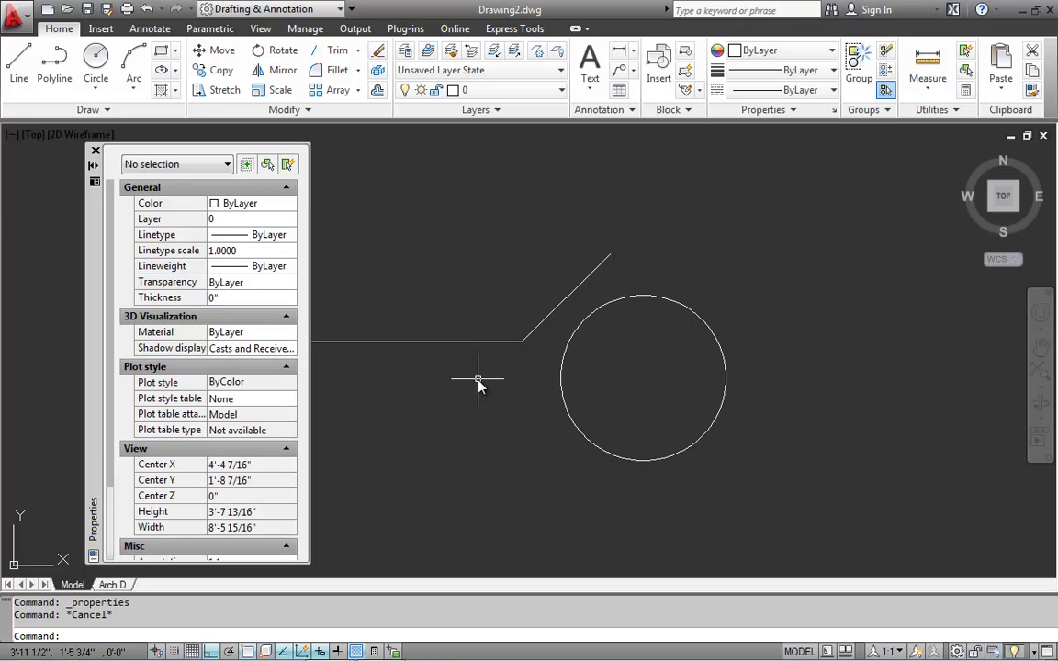
Window-select only the diagonal line to confirm it is 1' at 45°, then deselect.
click(451, 211)
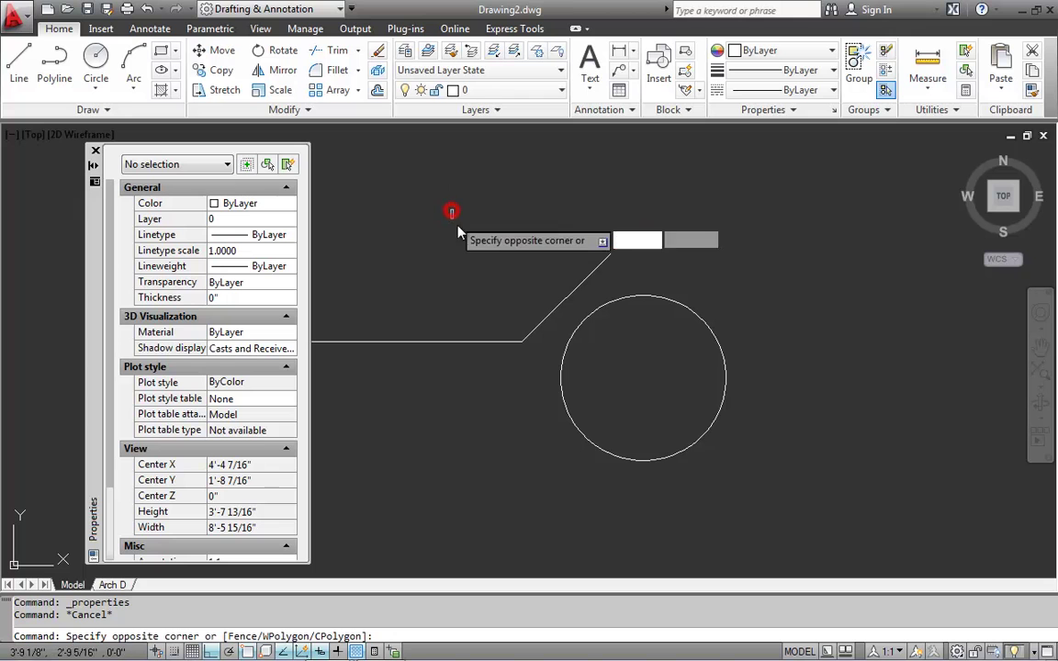
click(787, 389)
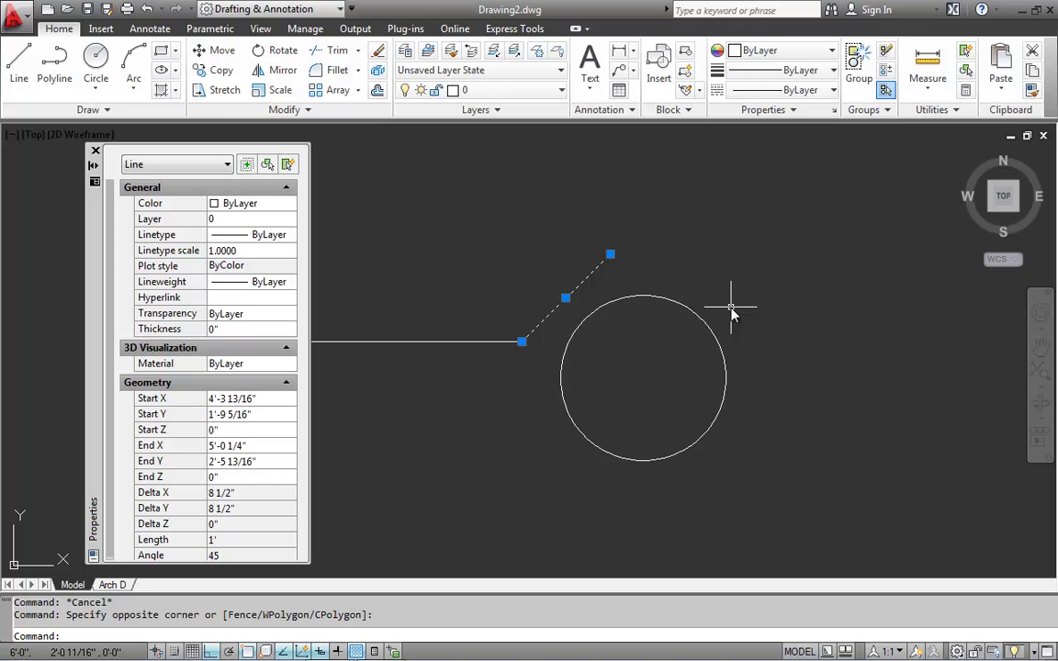
key(Escape)
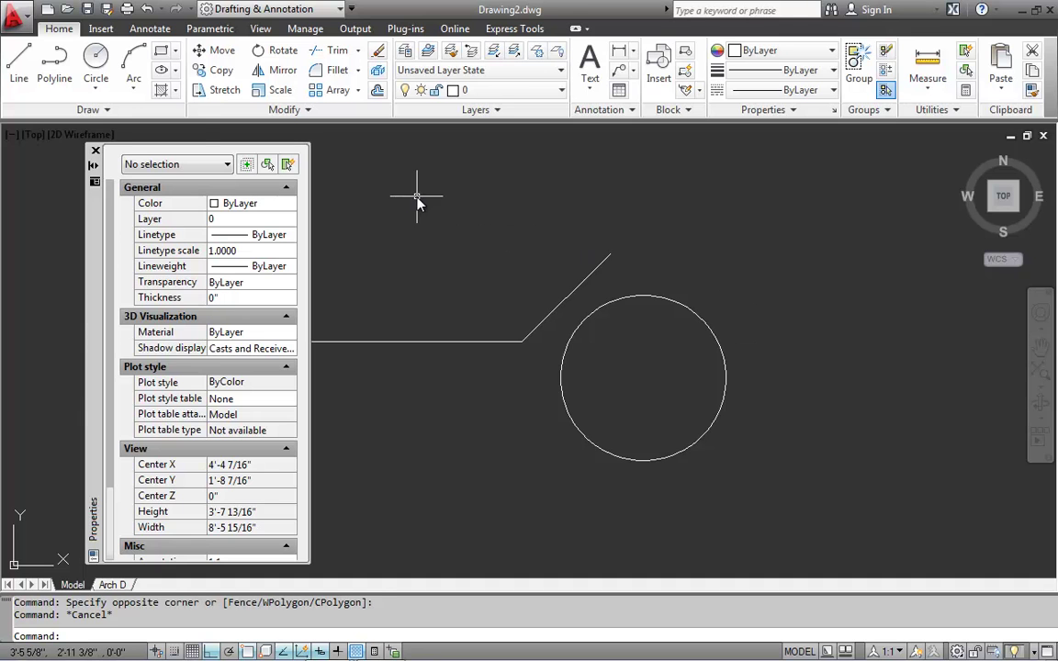
Draw a three-point arc above the diagonal line and circle with Ortho turned off.
click(134, 60)
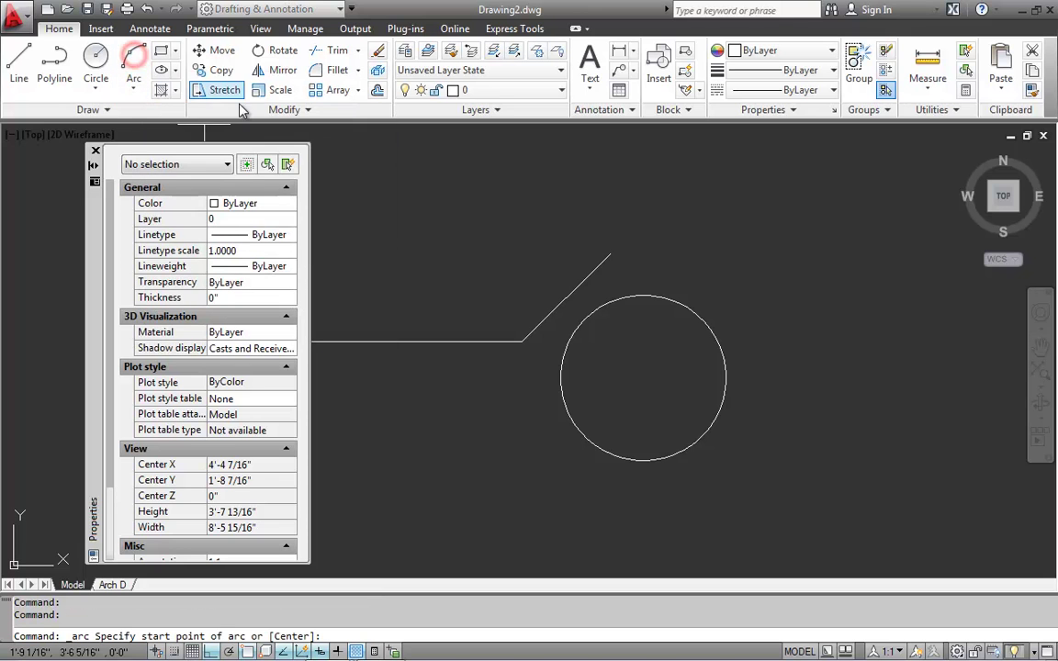
click(441, 262)
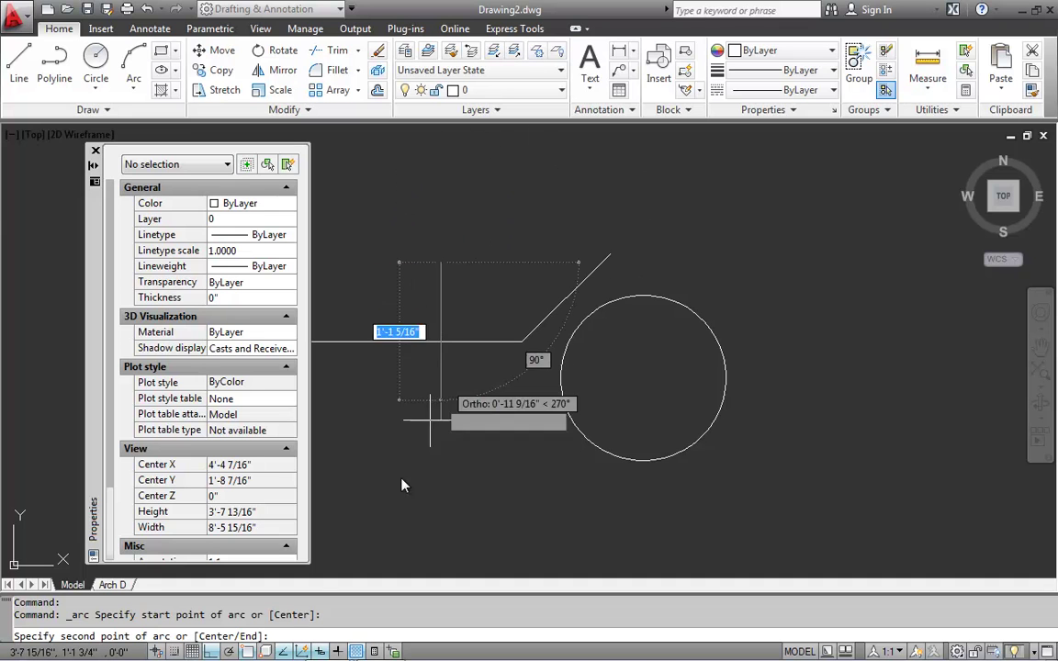
click(211, 652)
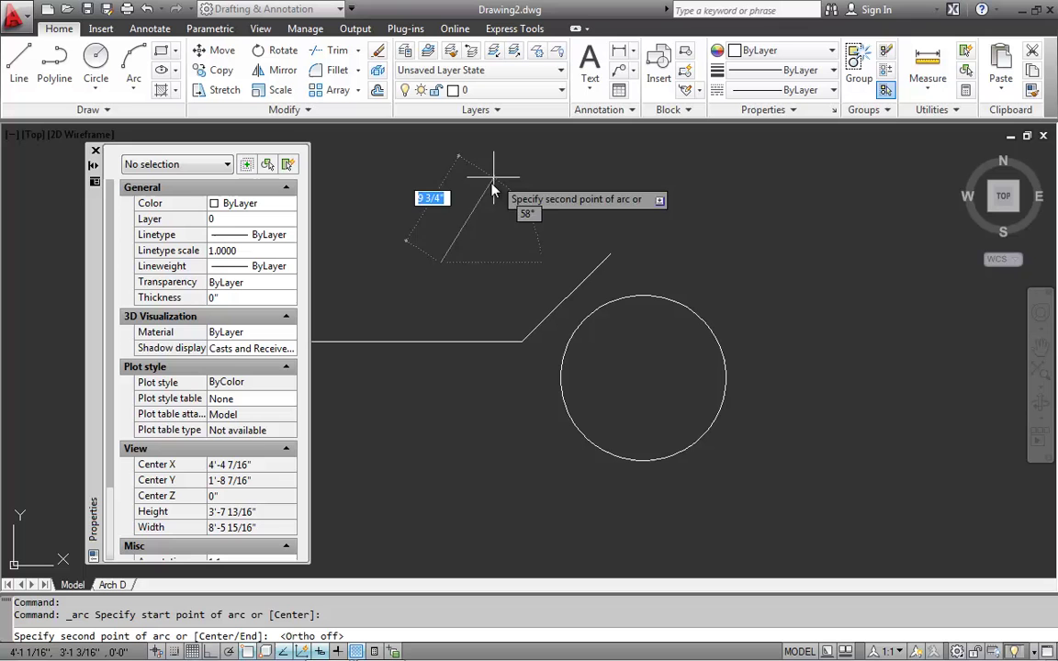
click(547, 185)
click(706, 213)
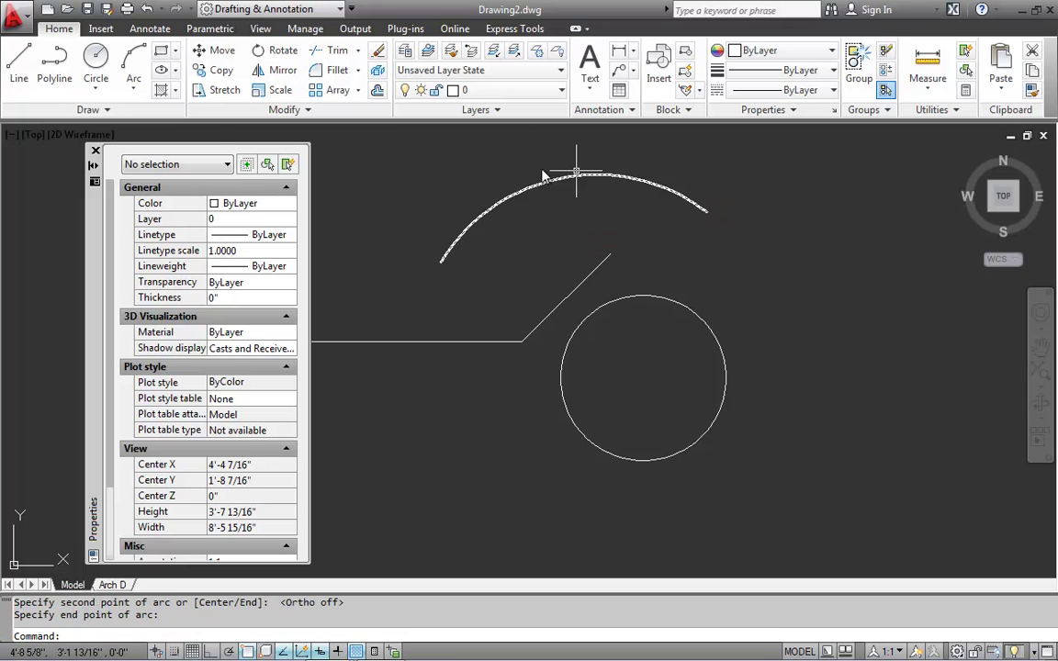
Draw a Start-End-Direction arc from the line corner to the diagonal's upper end, bulging upward.
click(133, 87)
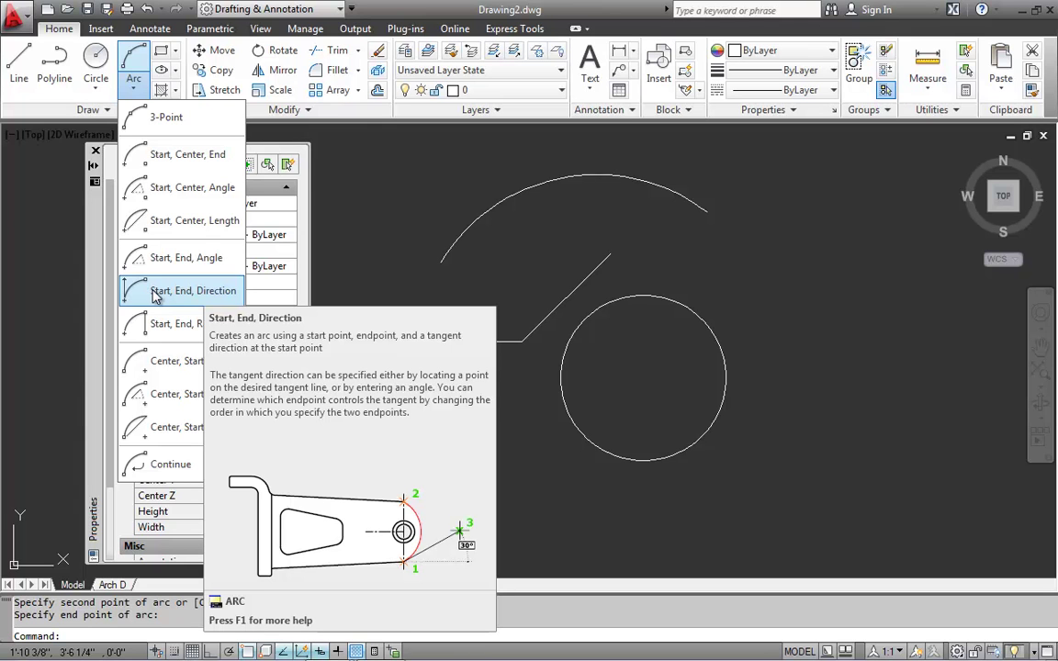
click(155, 292)
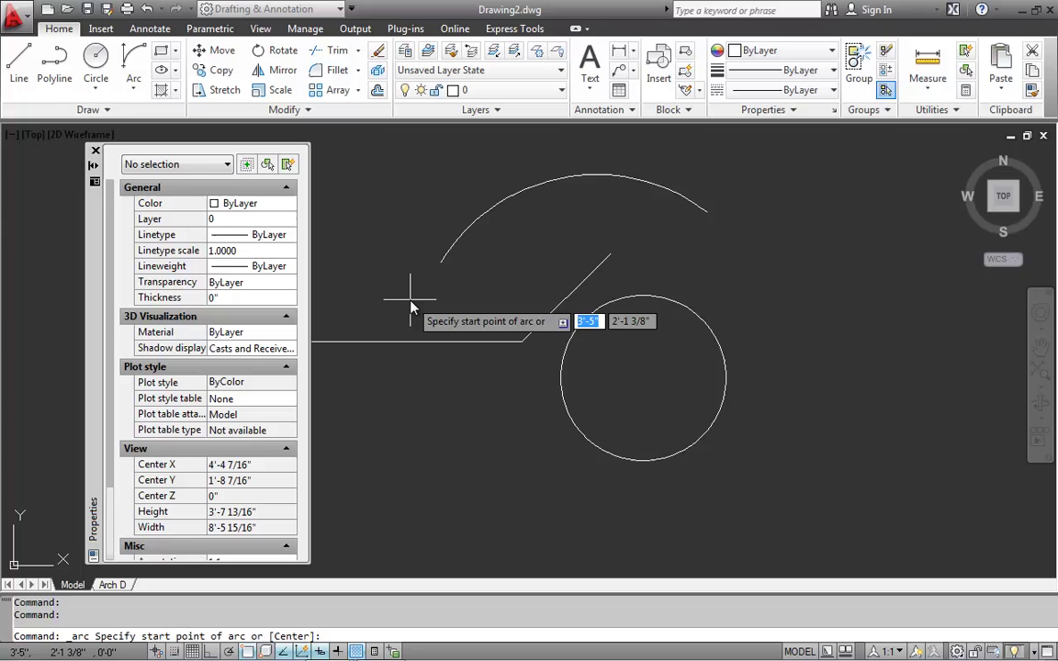
click(522, 340)
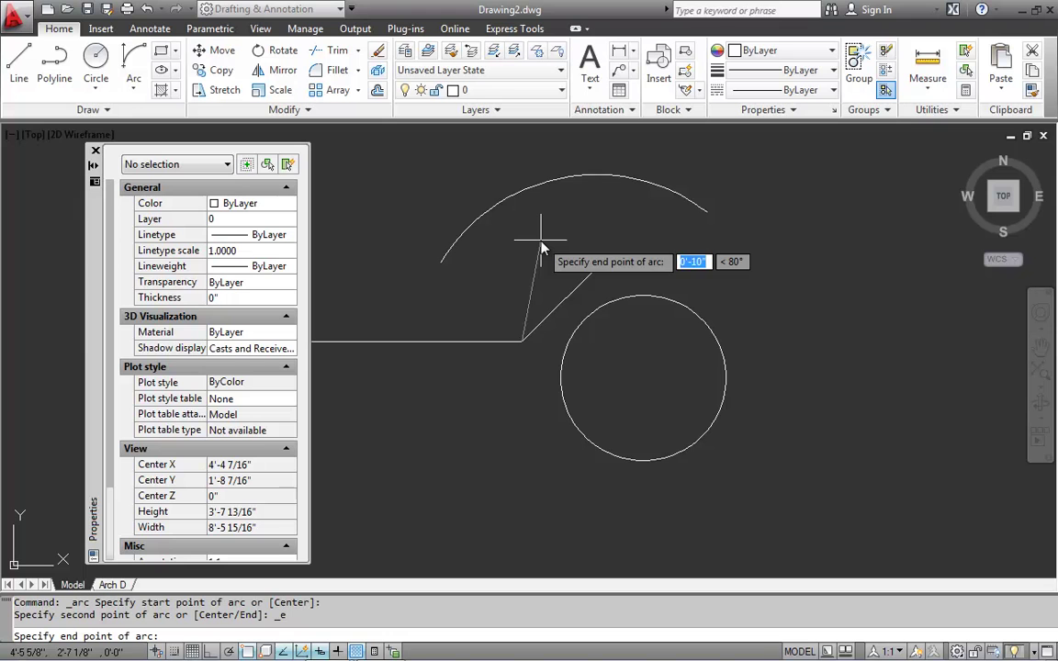
click(599, 265)
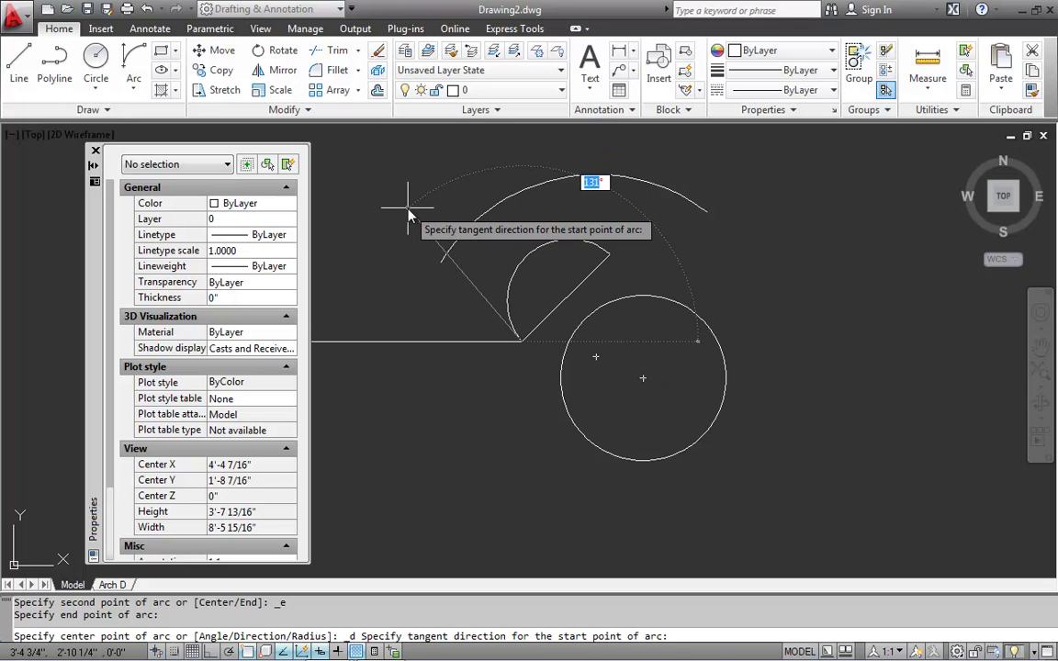
click(502, 242)
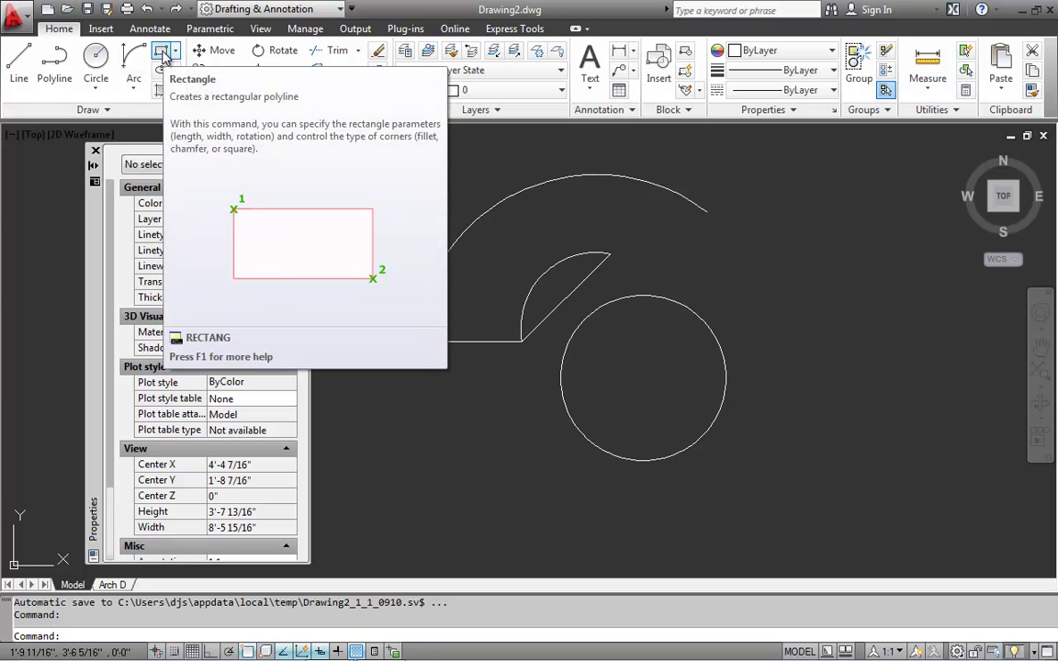
Draw a rectangle right of the circle, then set the first corner of another below it.
click(163, 53)
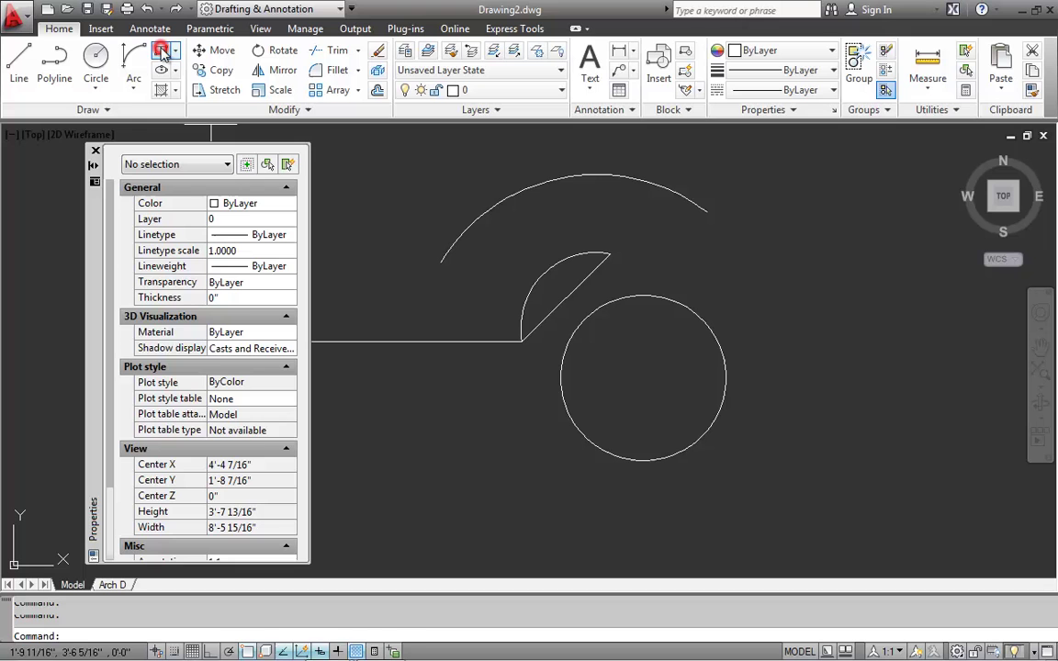
click(777, 381)
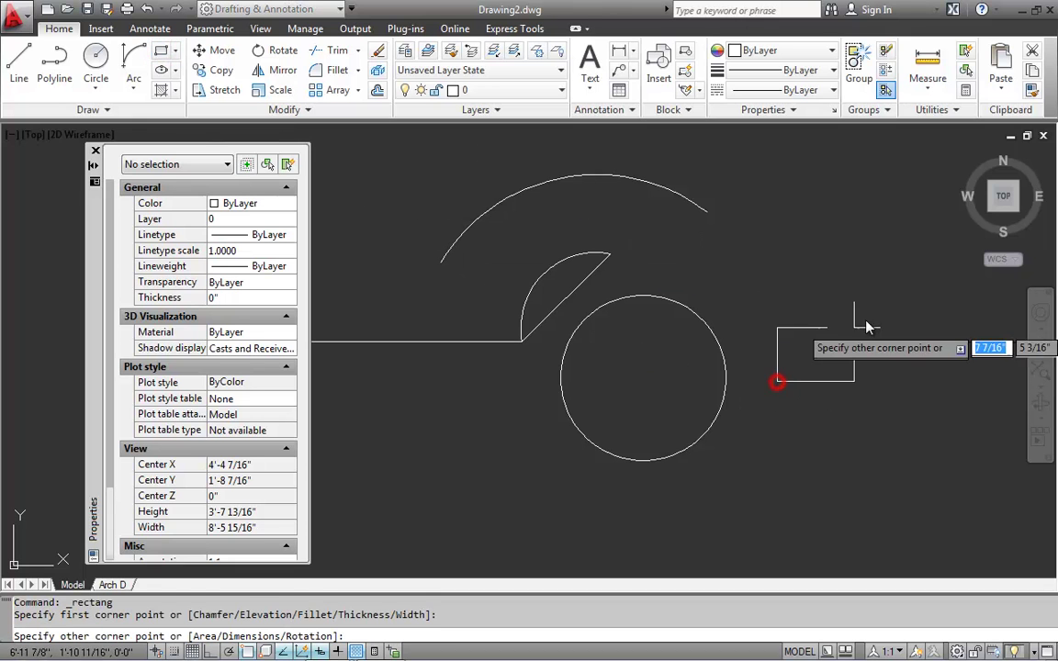
click(901, 302)
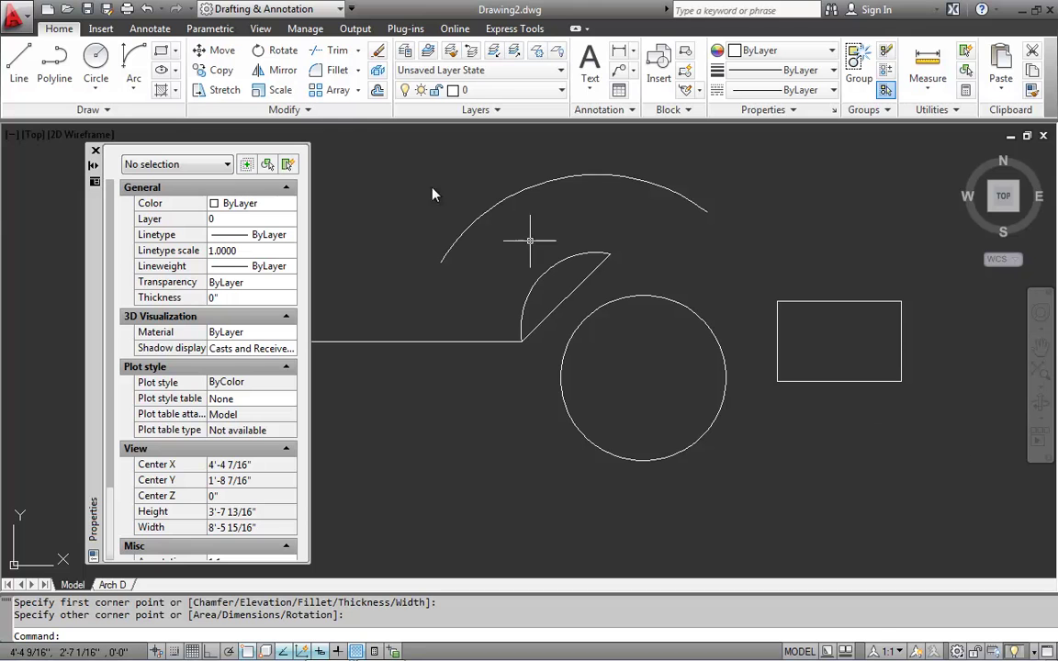
click(161, 51)
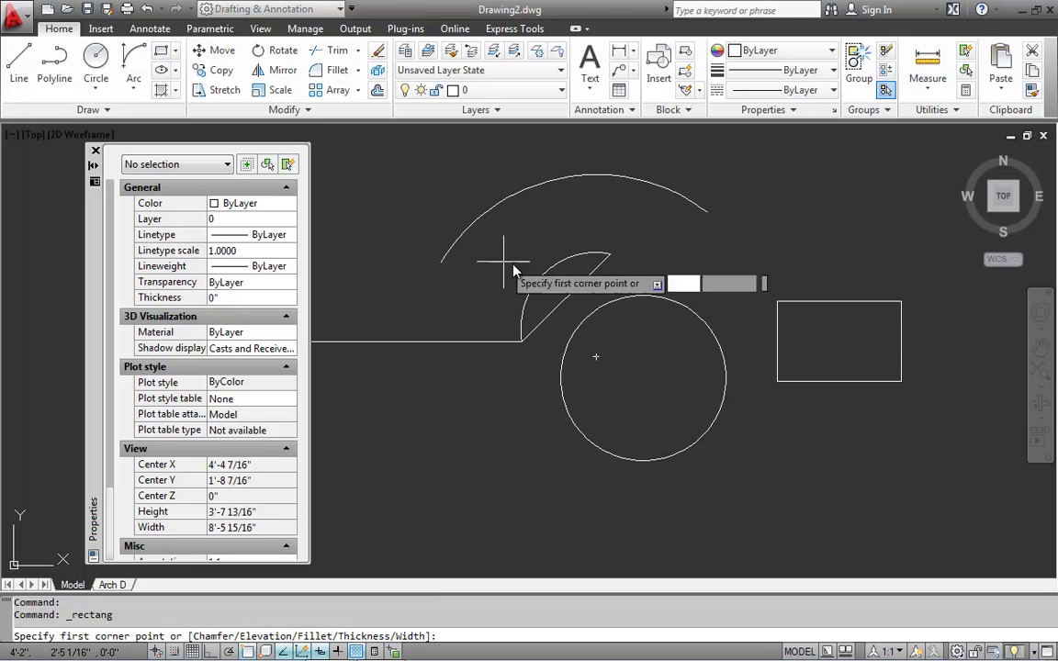
click(757, 511)
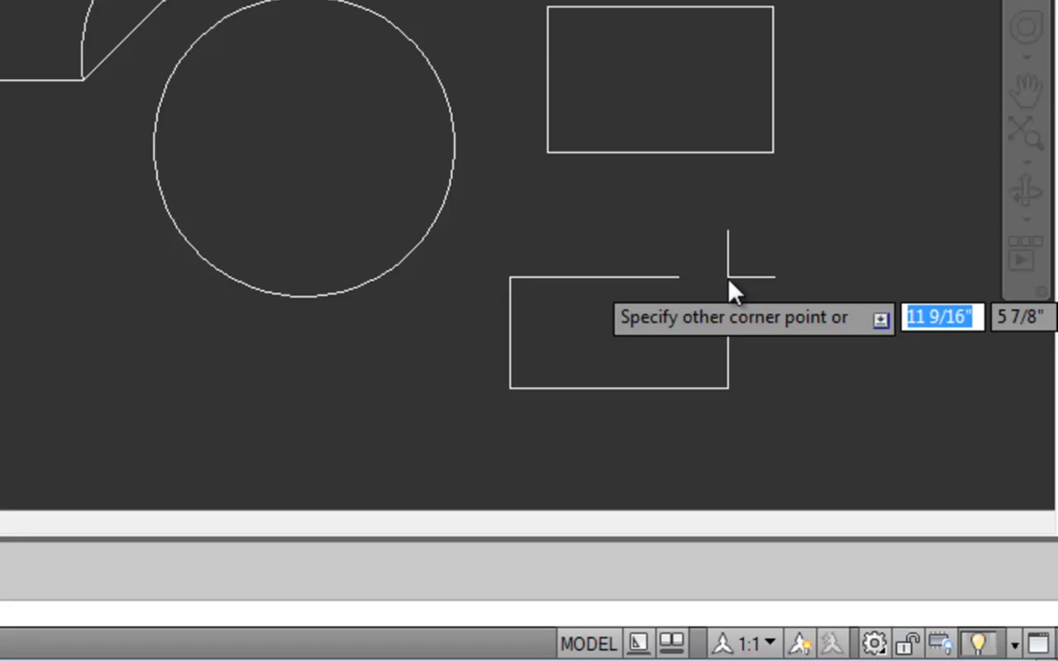
Complete the second rectangle using Dimensions with length 1' and width 6".
key(Down)
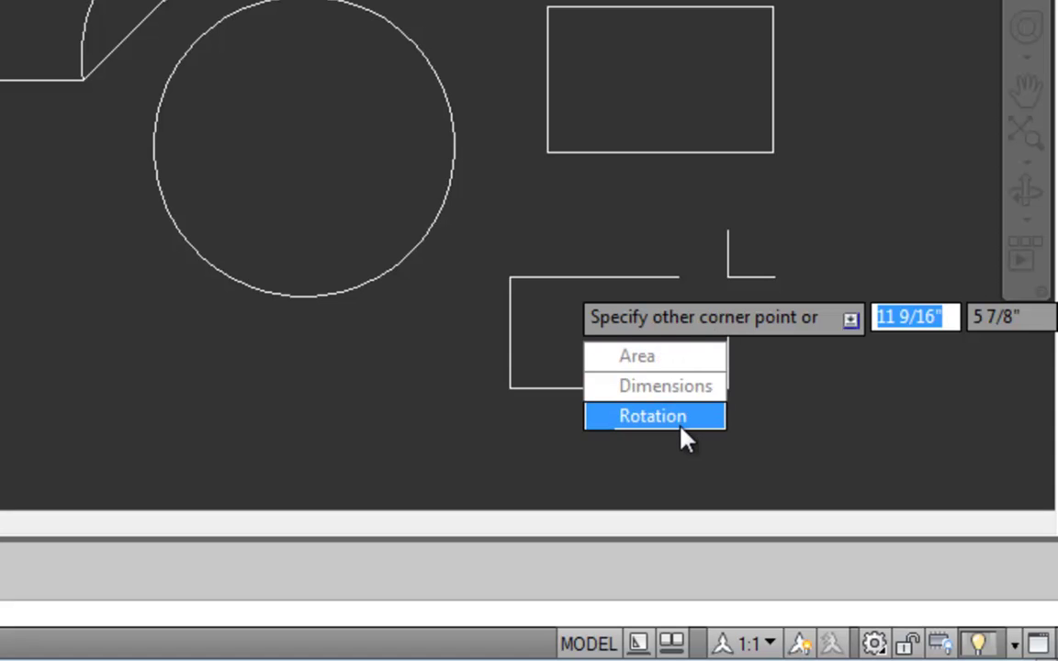
click(658, 392)
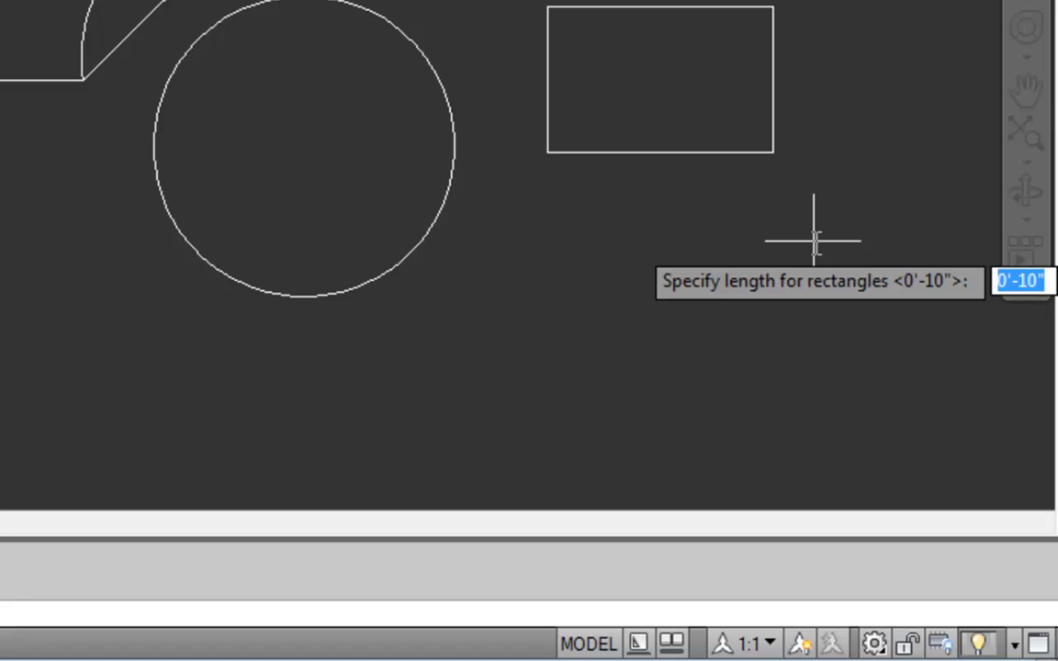
text(1')
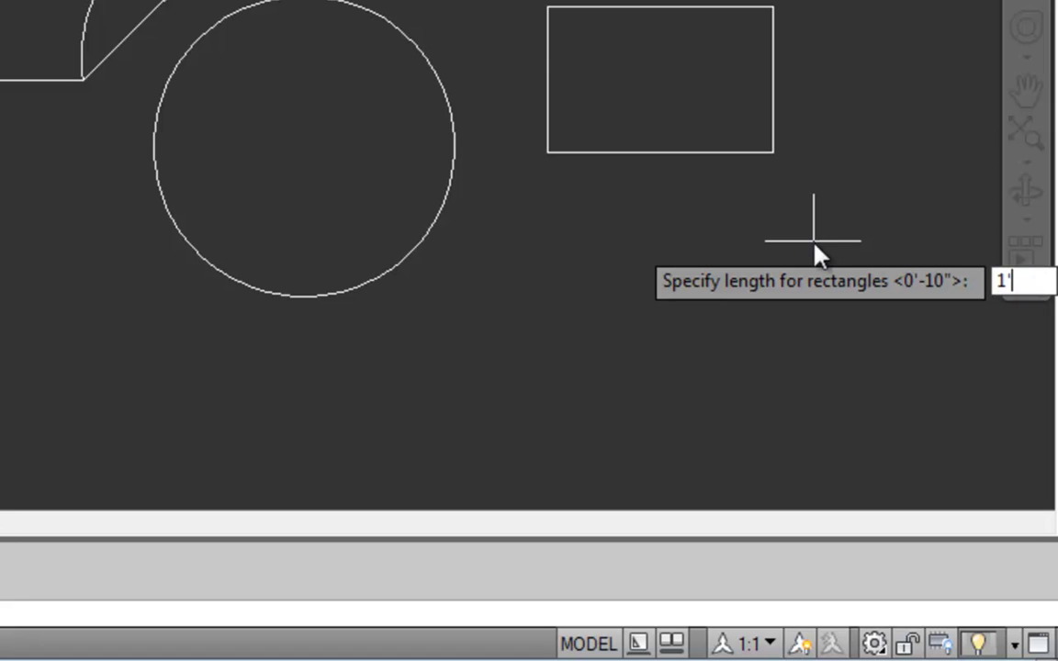
key(Return)
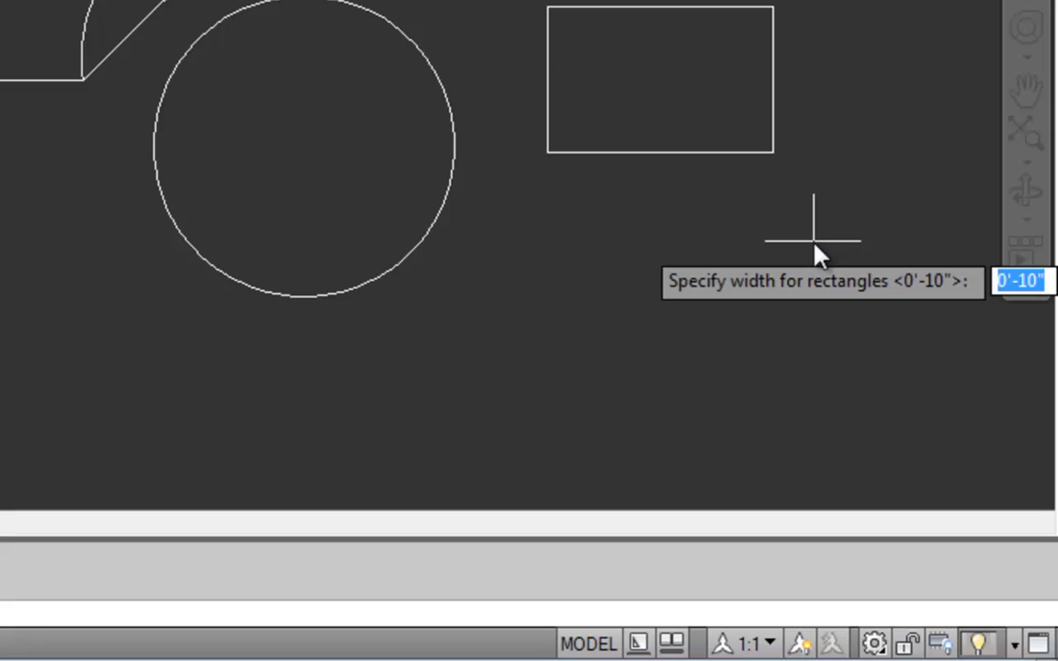
text(6)
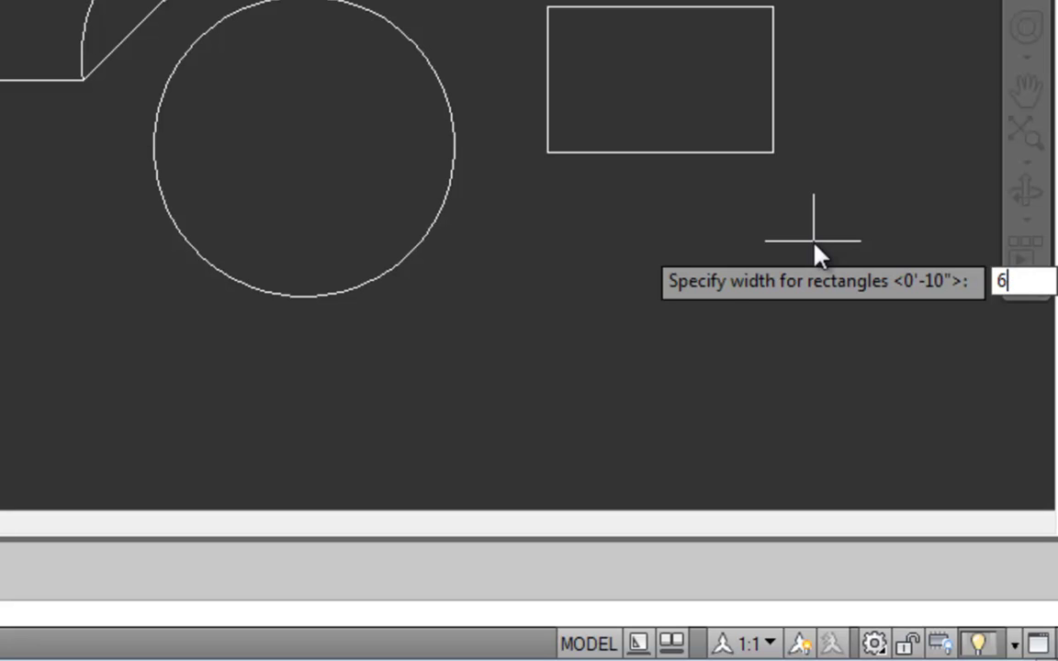
key(Return)
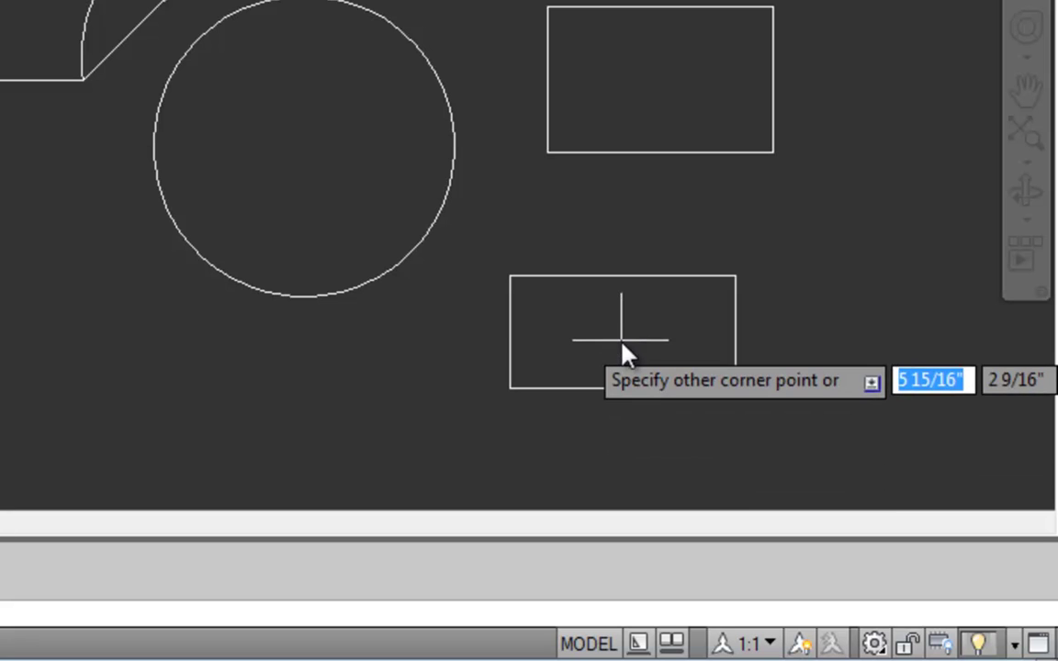
click(817, 241)
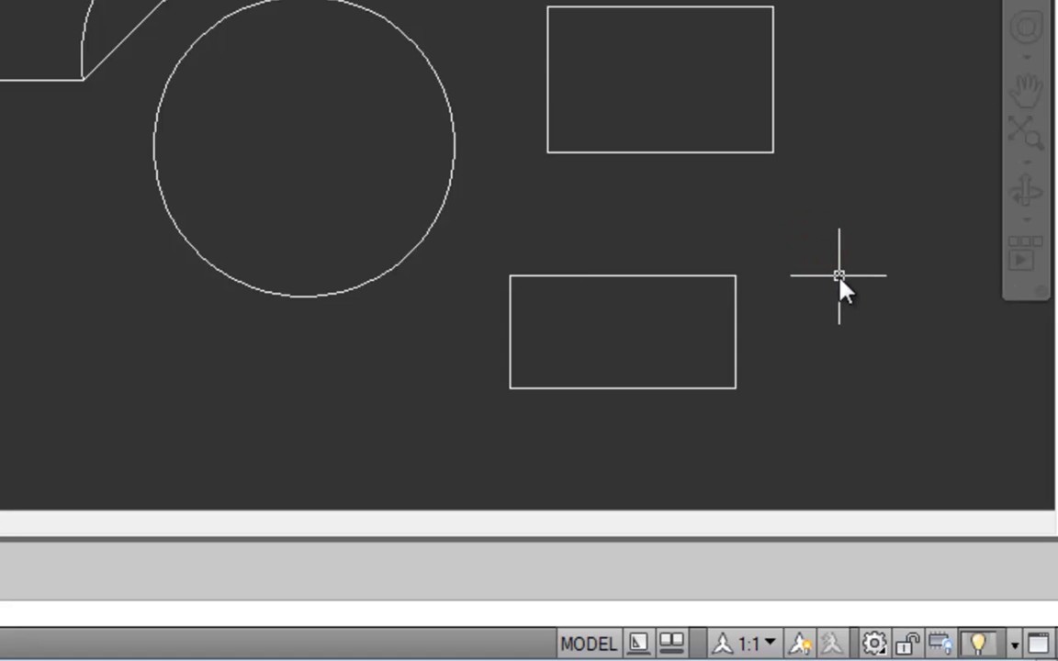